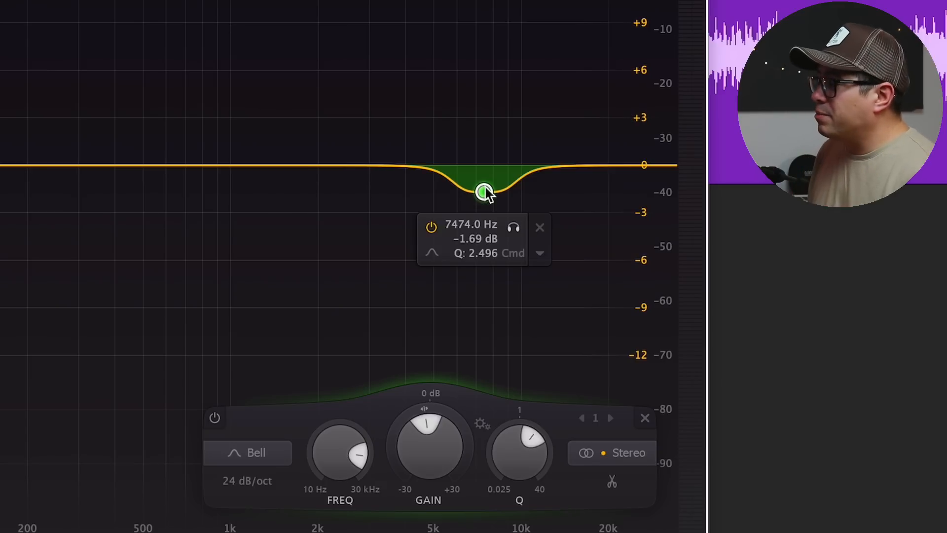
Set the bell cut to process only the Mid channel and move it to about 7620 Hz at -1.77 dB.
click(612, 452)
click(628, 404)
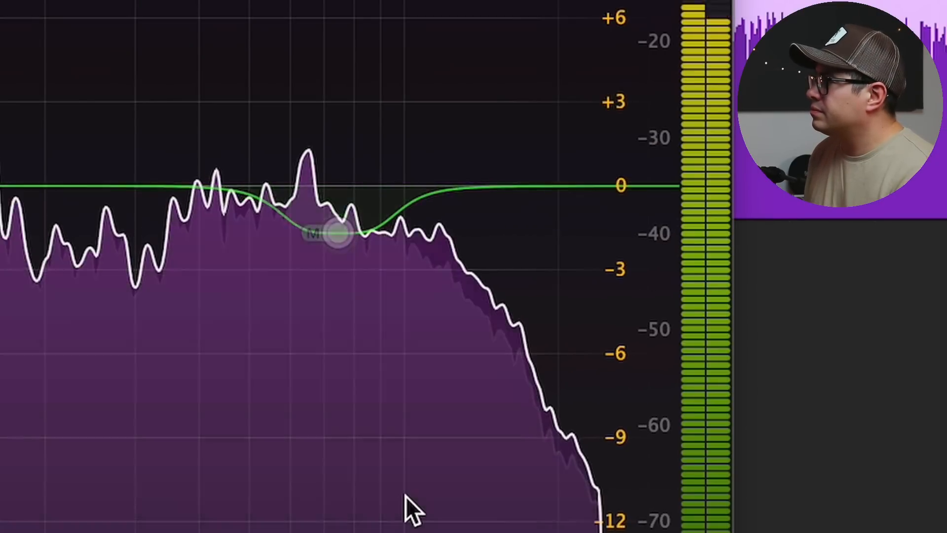
mouse_move(330, 212)
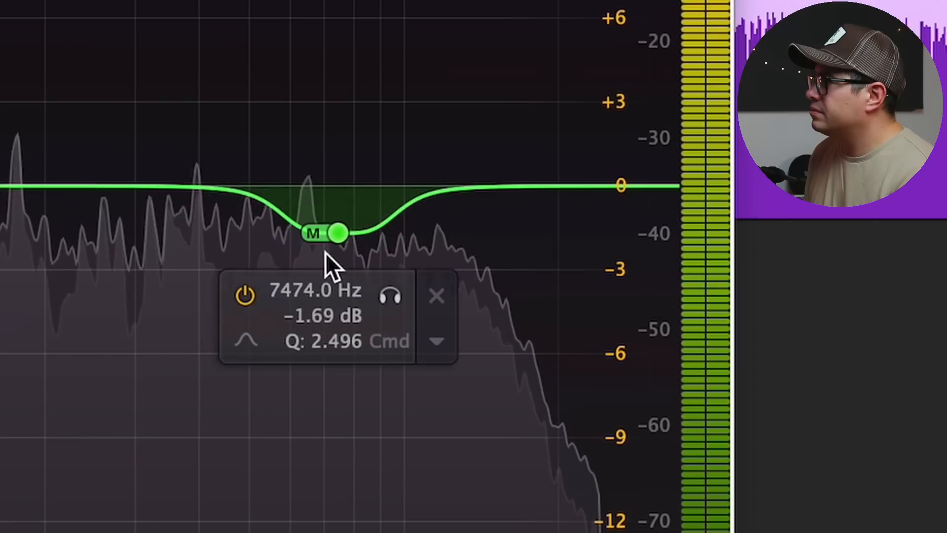
mouse_move(338, 231)
mouse_down()
mouse_move(329, 234)
mouse_move(339, 239)
mouse_up()
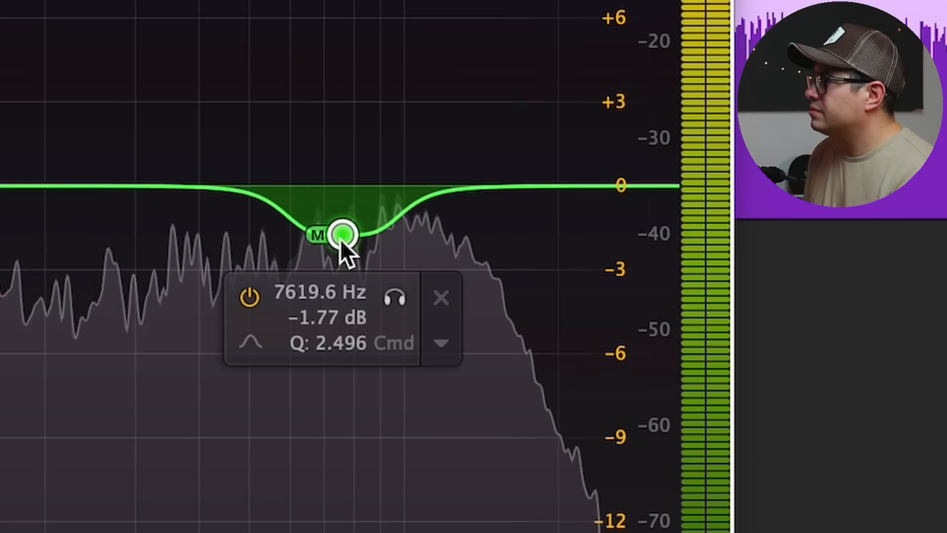
Set the Mid cut's Q to 2.154 and deepen it to about -3.40 dB at 7779 Hz.
scroll(340, 240, up, 3)
scroll(341, 239, down, 5)
scroll(340, 240, up, 2)
scroll(340, 239, down, 1)
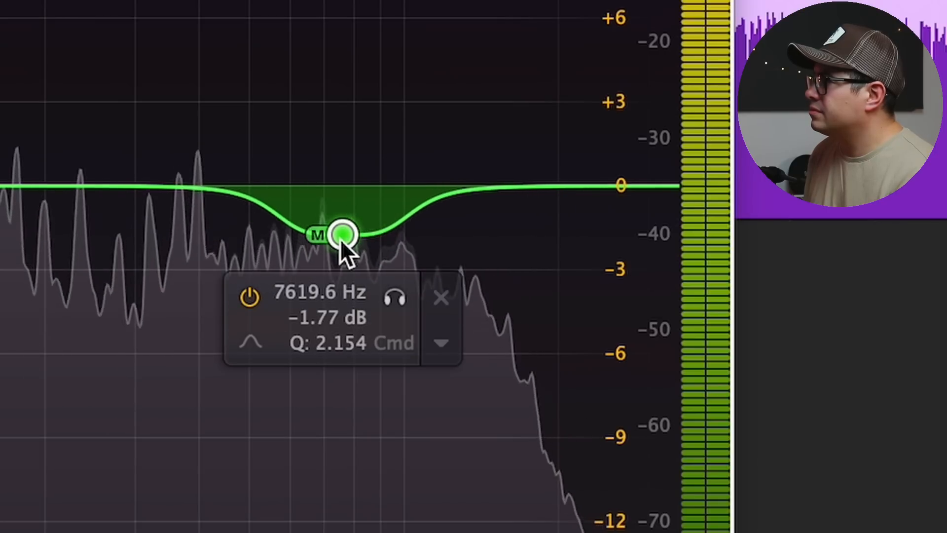
drag(348, 241, 354, 284)
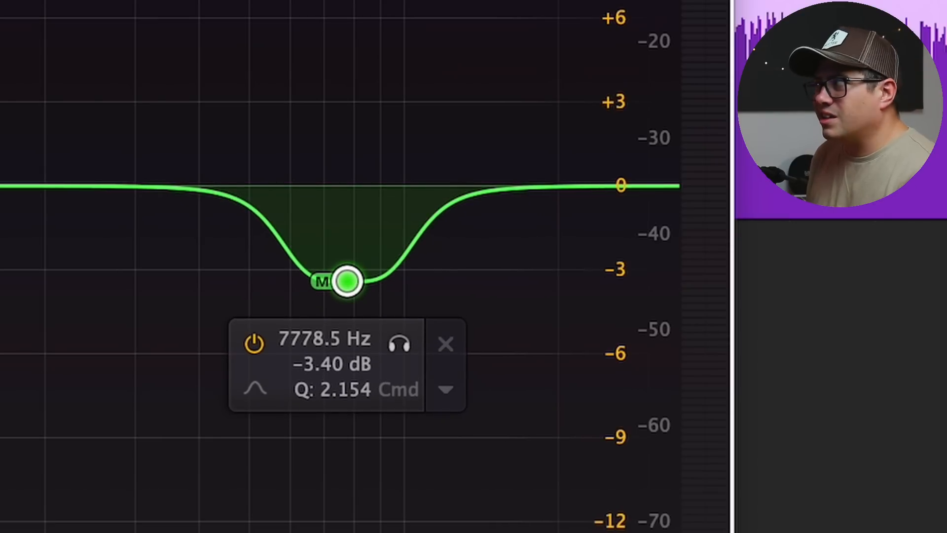
During playback, lower the Mid cut to -4 dB at about 7801 Hz and compare it bypassed and active.
key(space)
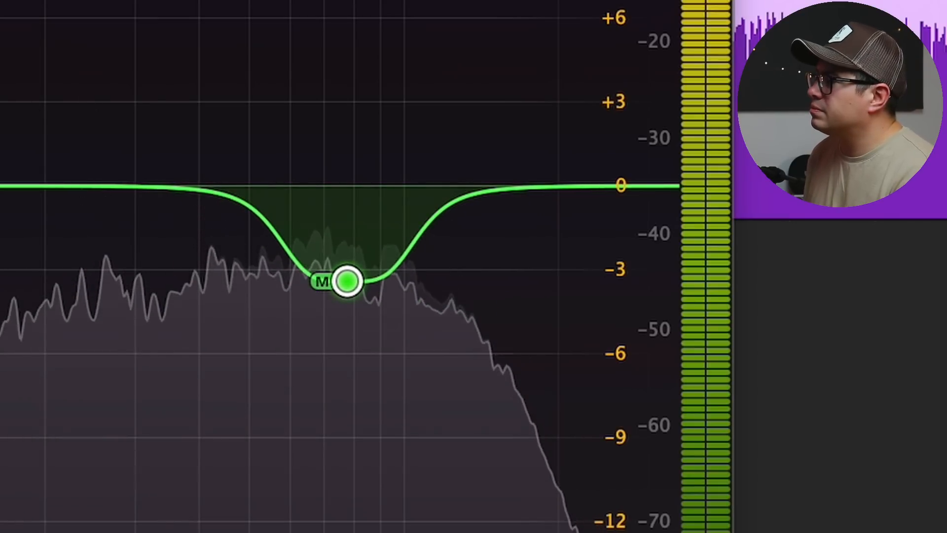
mouse_move(345, 264)
drag(343, 266, 342, 289)
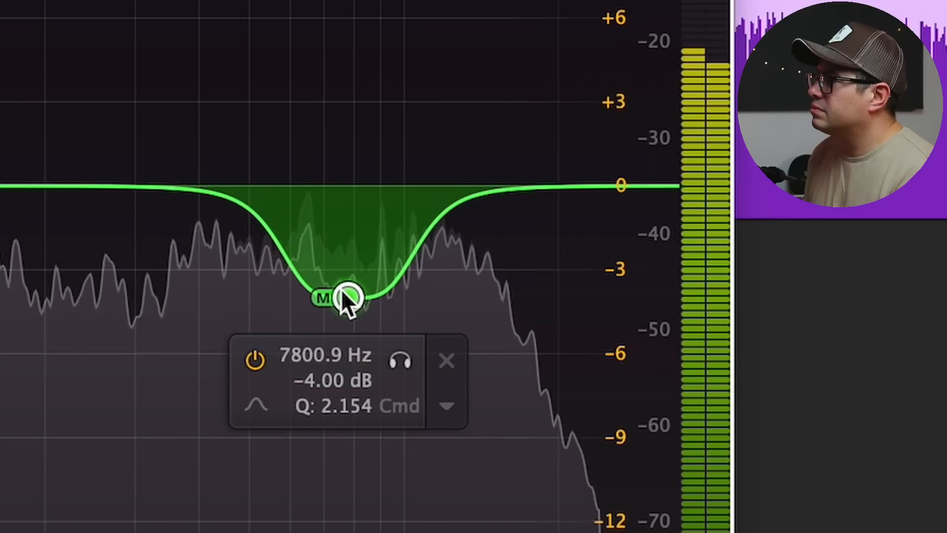
double_click(342, 290)
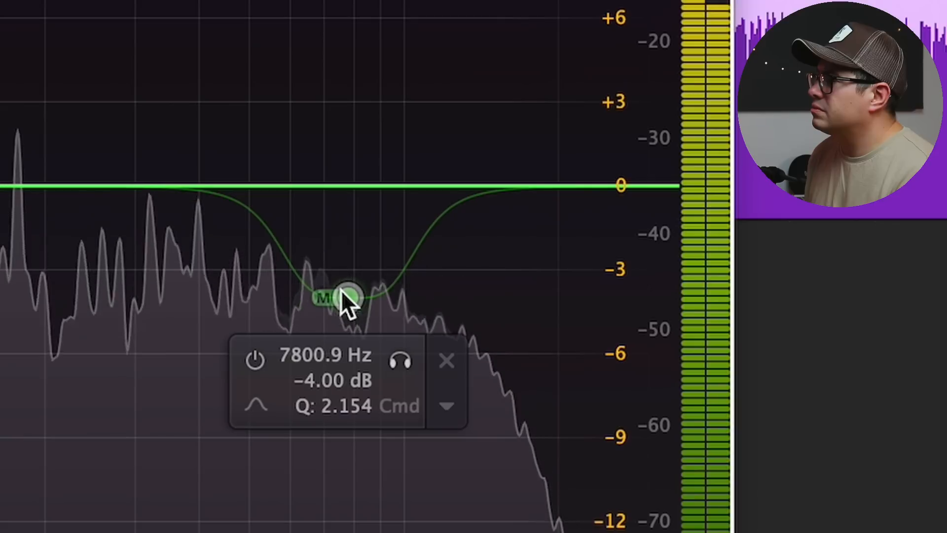
double_click(341, 291)
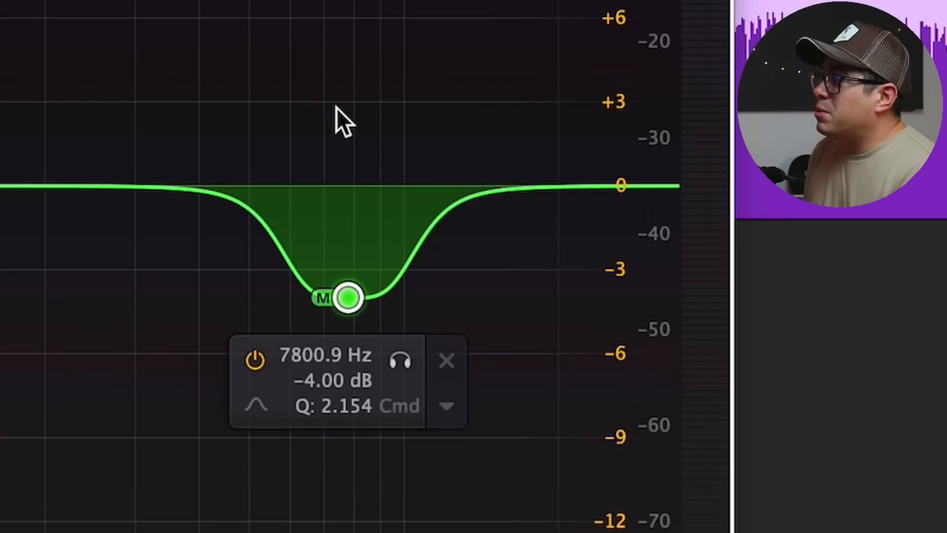
Add a bell band above the Mid cut, assign it to the Side channel, and boost it by about 3 dB.
double_click(338, 111)
click(572, 451)
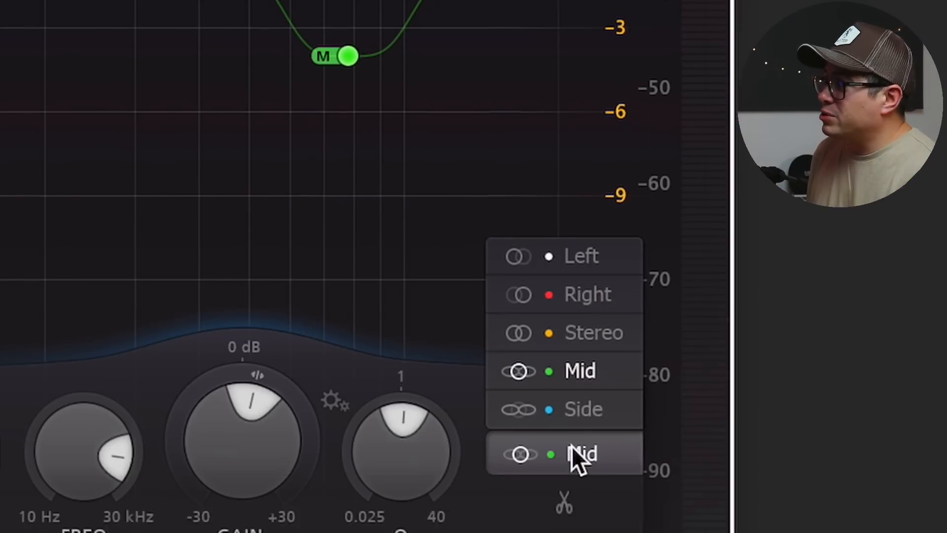
click(606, 412)
drag(339, 112, 340, 92)
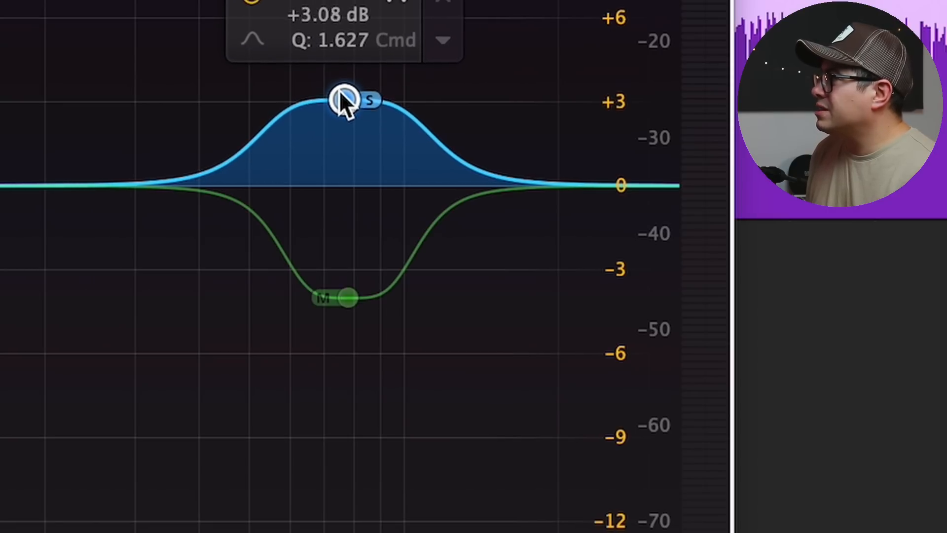
Play the mix and compare the sound with both EQ bands bypassed and active.
key(space)
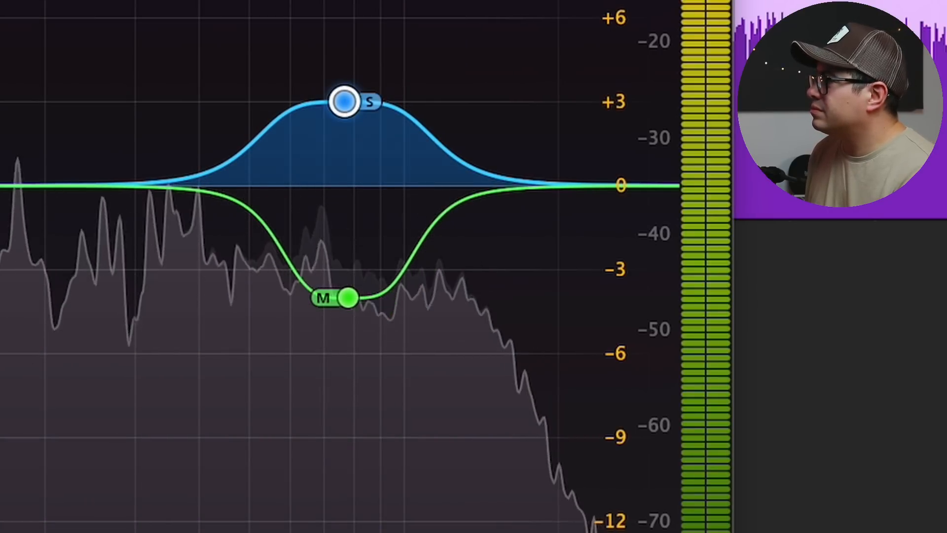
click(656, 531)
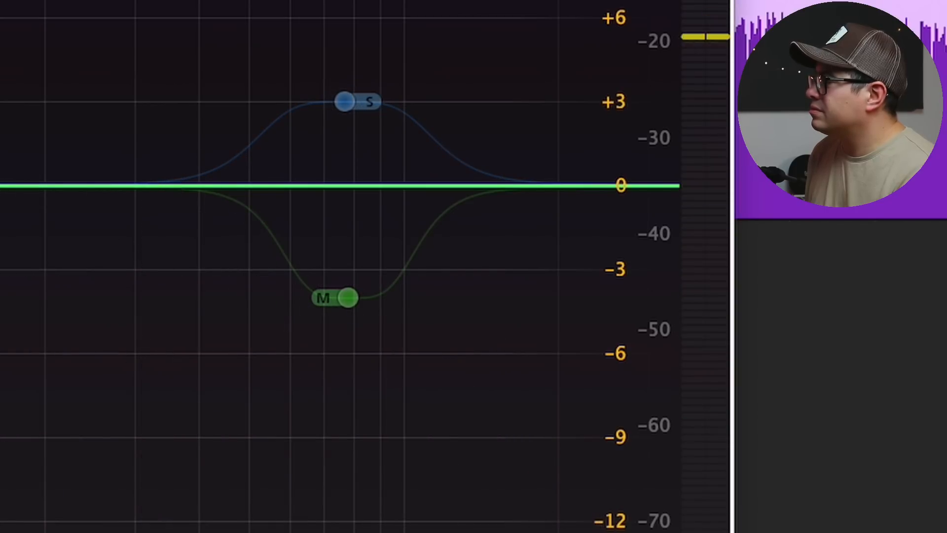
click(656, 532)
key(space)
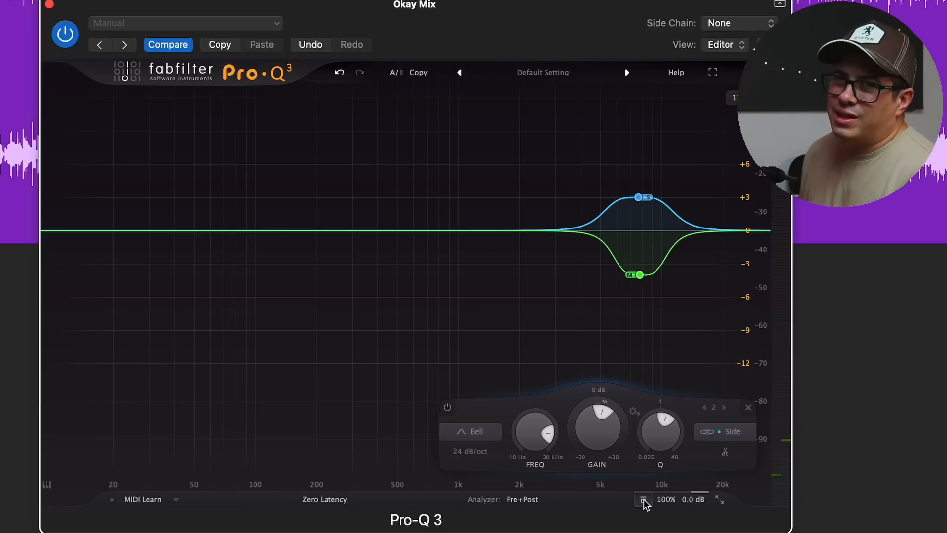
Bypass the Side boost, make the Mid band a dynamic cut of about 3 dB, and set its threshold manually during playback.
alt+click(638, 198)
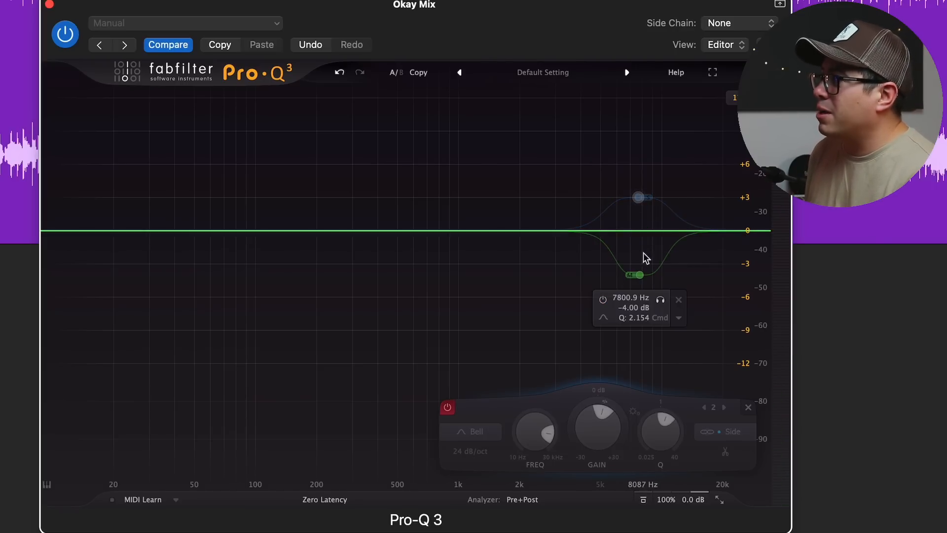
double_click(603, 414)
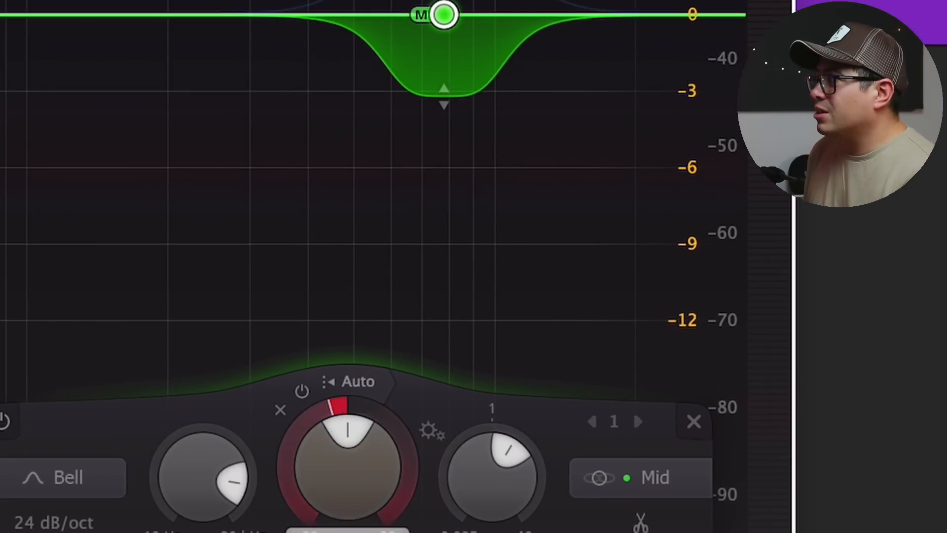
key(space)
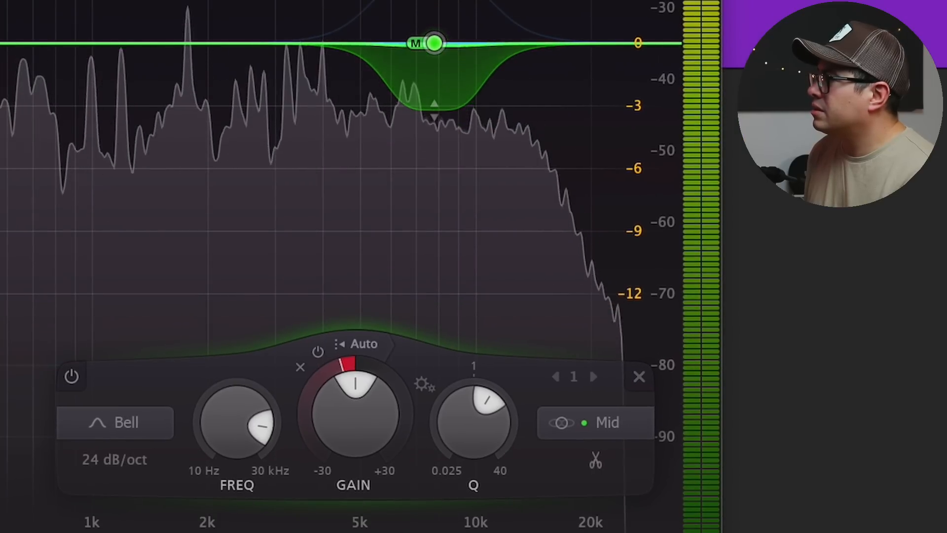
click(363, 350)
drag(444, 383, 437, 406)
key(space)
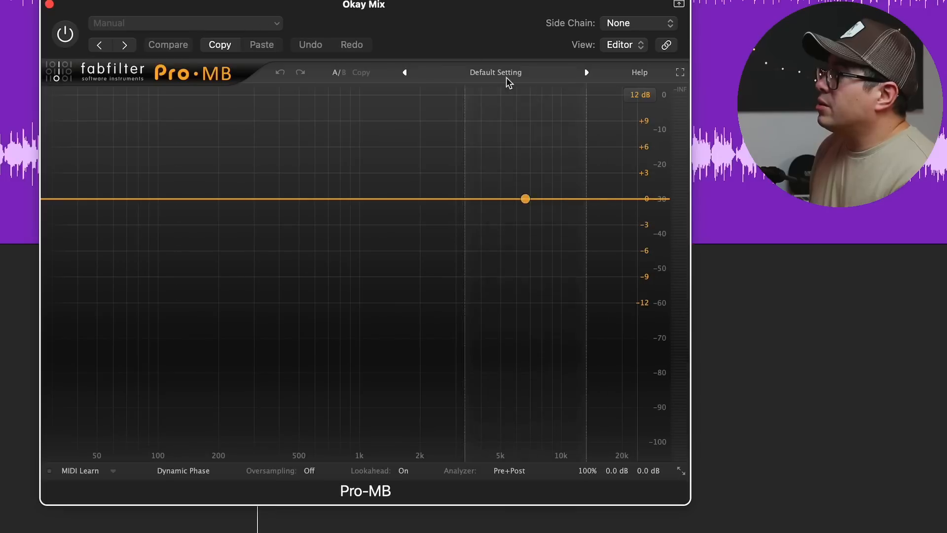
Load the De-esser vocal preset in Pro-MB and shift the band's free side-chain range slightly higher in frequency.
click(495, 72)
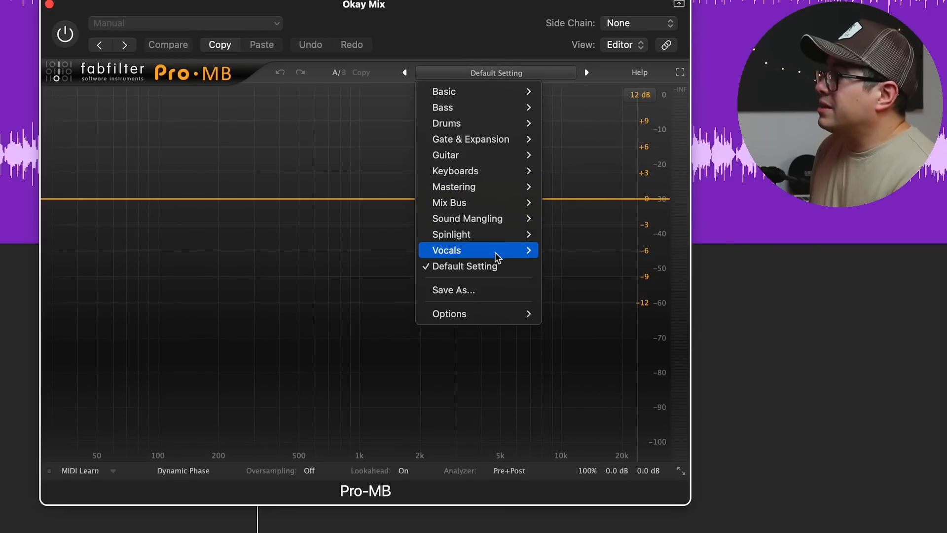
mouse_move(491, 252)
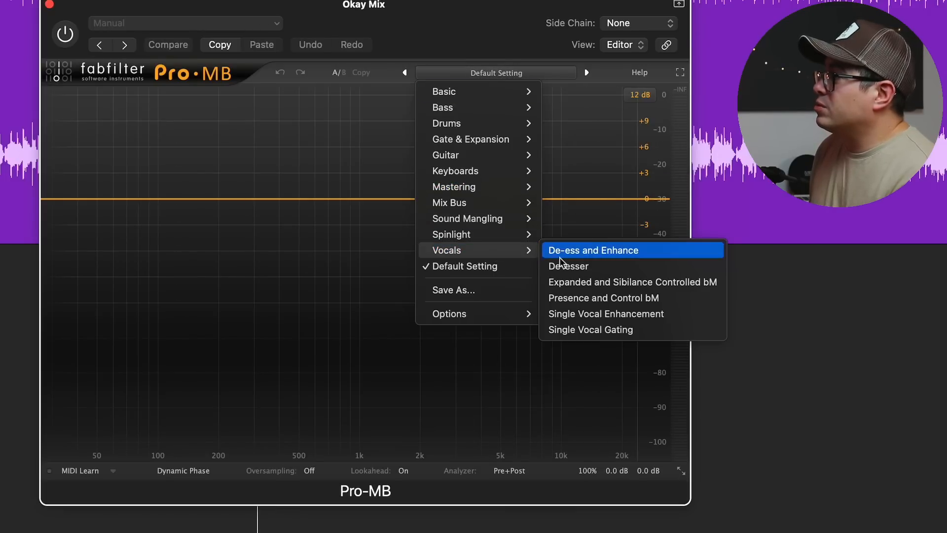
click(568, 266)
click(592, 199)
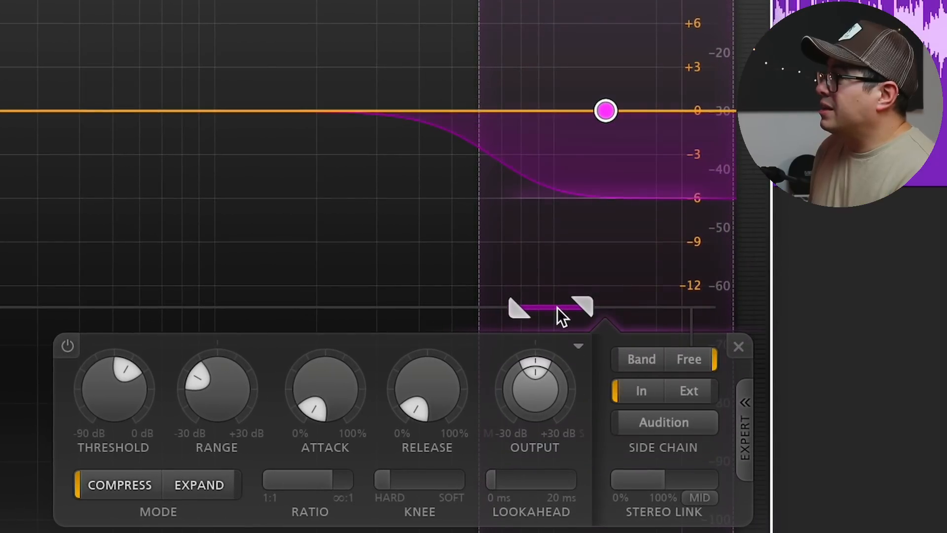
drag(557, 307, 576, 303)
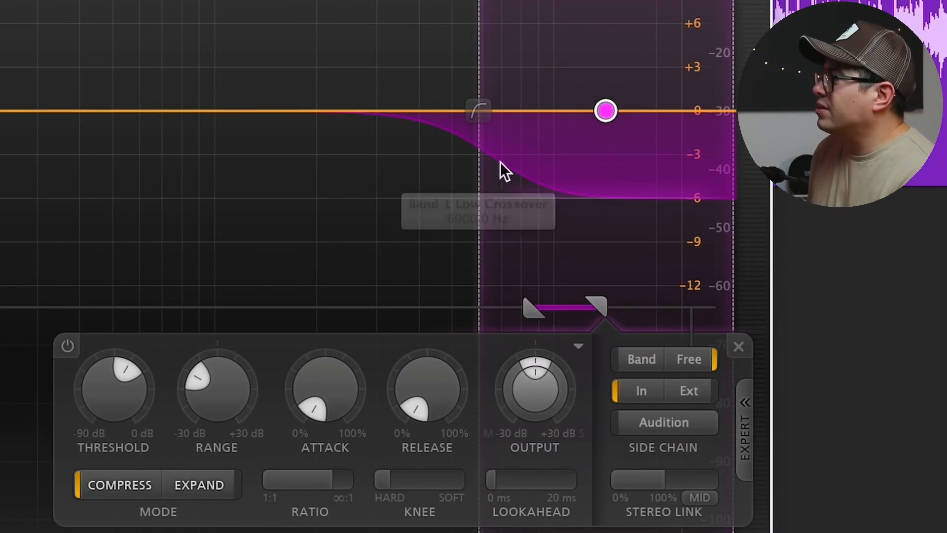
During playback, narrow the de-esser band by lowering its high crossover, shift it and its side-chain range lower, and adjust the threshold.
key(space)
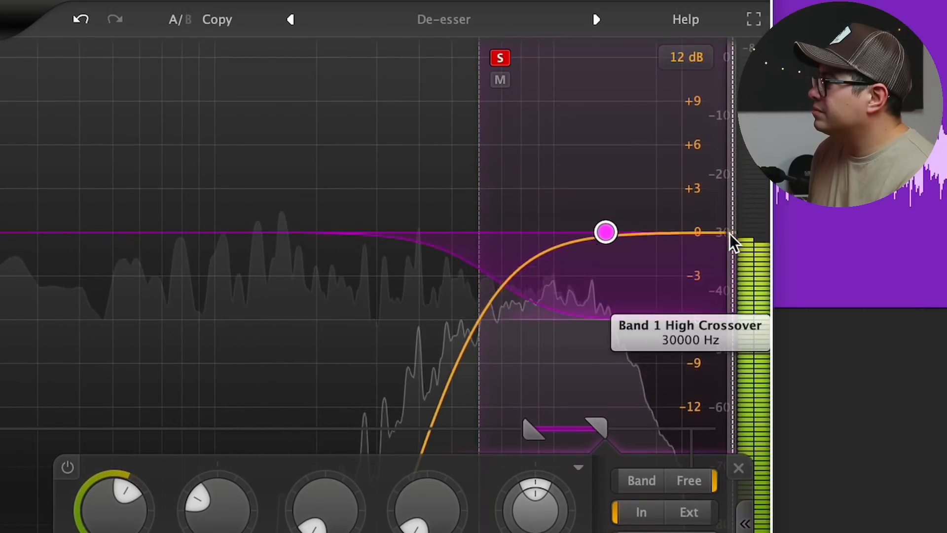
drag(733, 244, 649, 241)
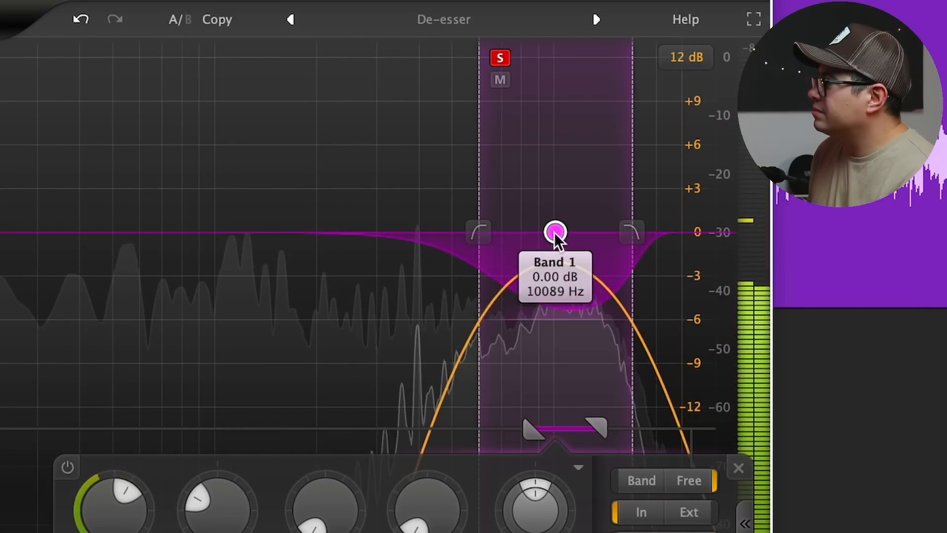
drag(554, 233, 536, 244)
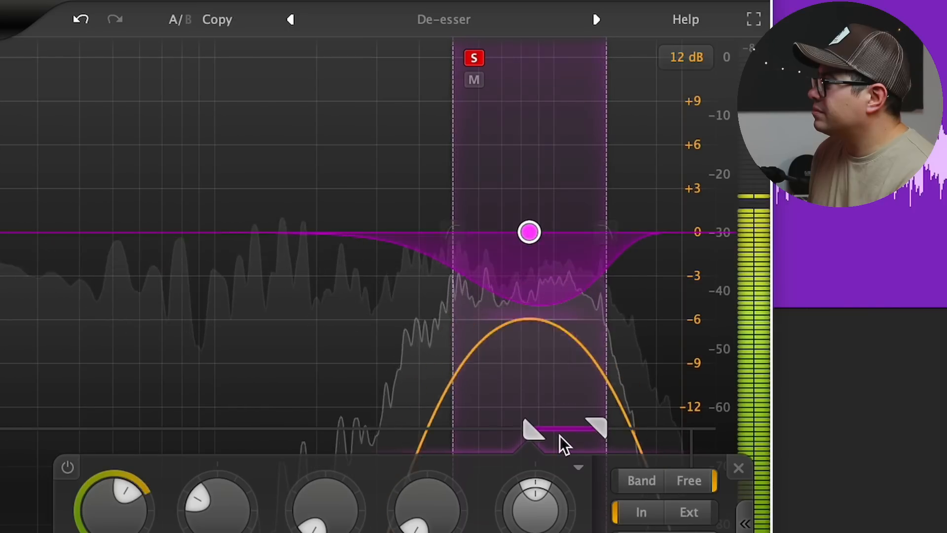
drag(560, 433, 540, 428)
click(474, 58)
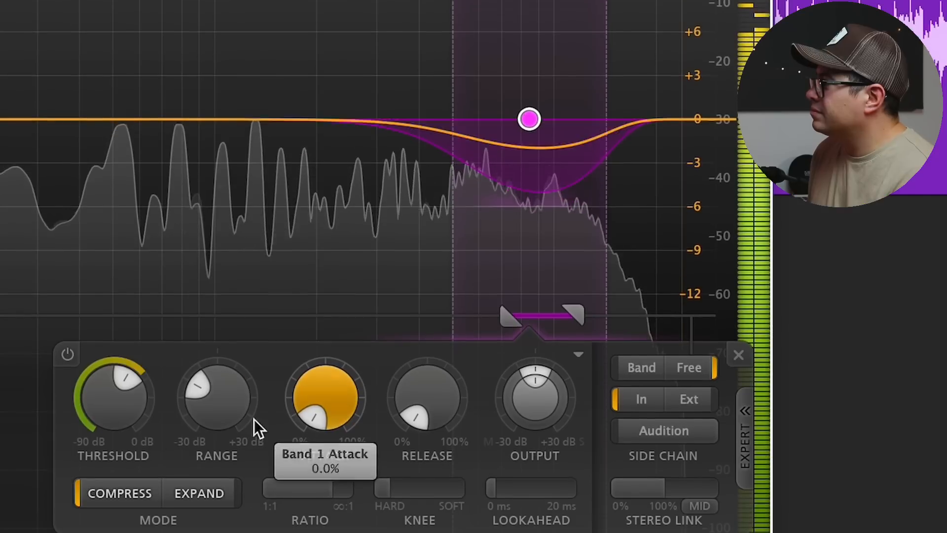
drag(121, 380, 141, 397)
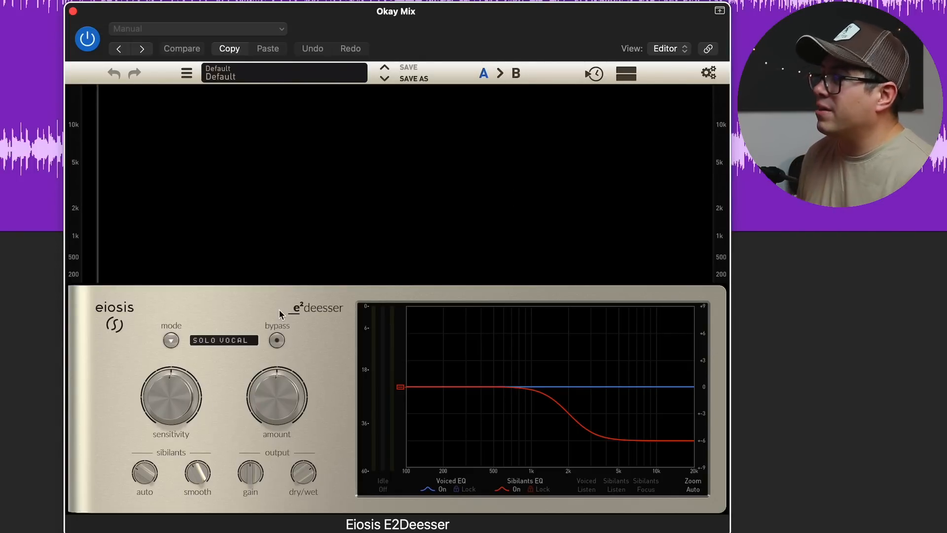
Load the Master Lead Vocal De-essing mastering preset in Eiosis E2Deesser.
click(237, 77)
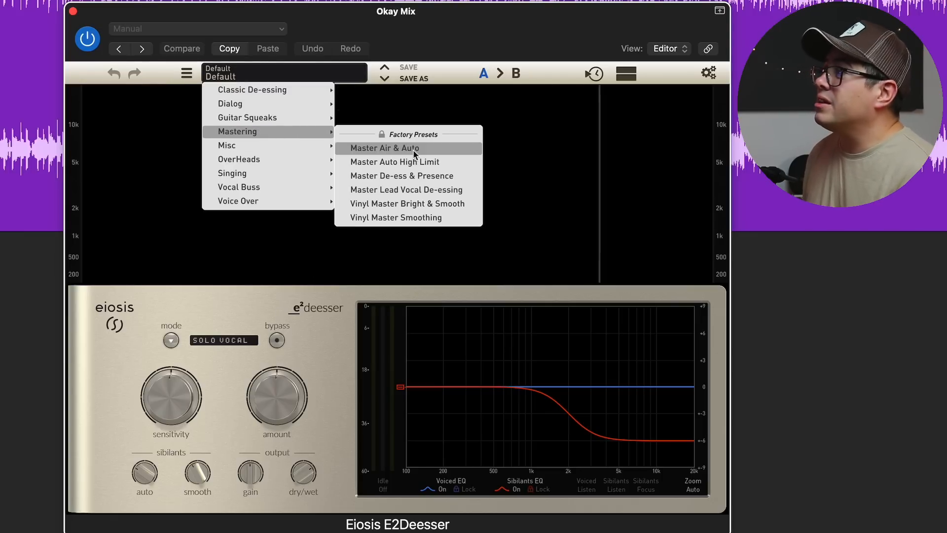
click(428, 191)
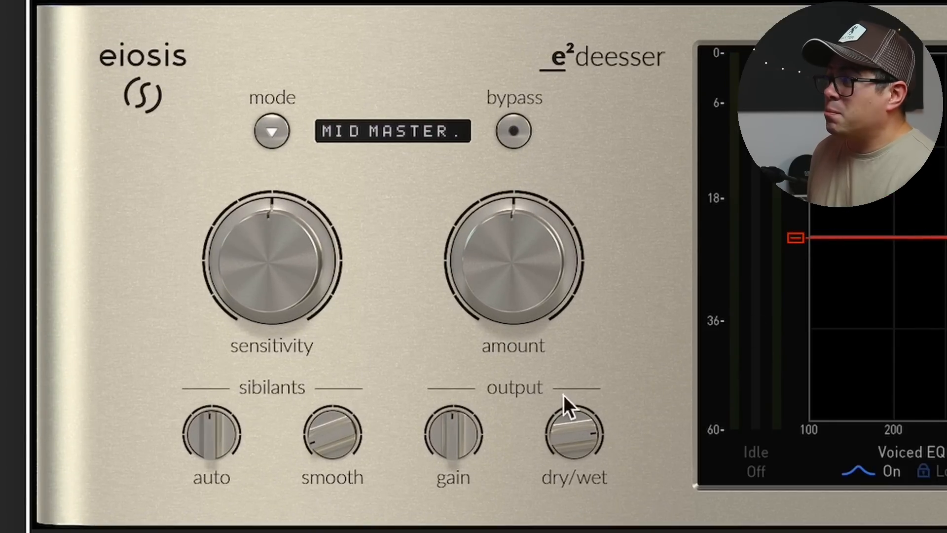
click(567, 417)
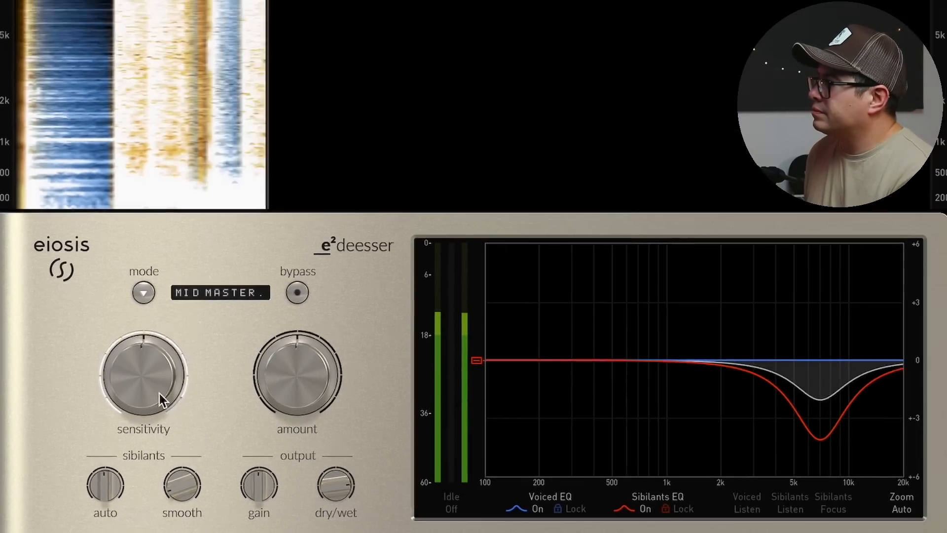
Lower the E2Deesser sensitivity to about 26% and adjust the de-essing amount during playback.
drag(151, 377, 150, 440)
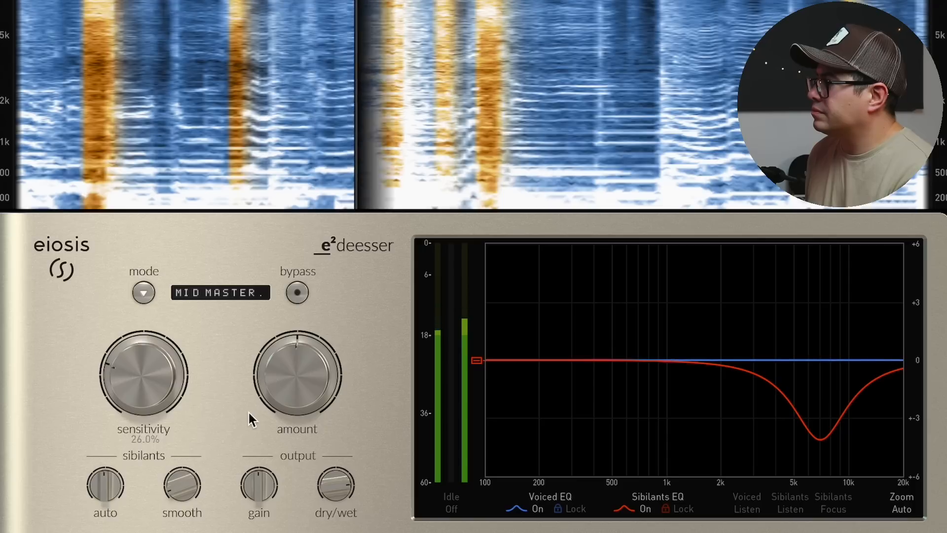
mouse_move(307, 403)
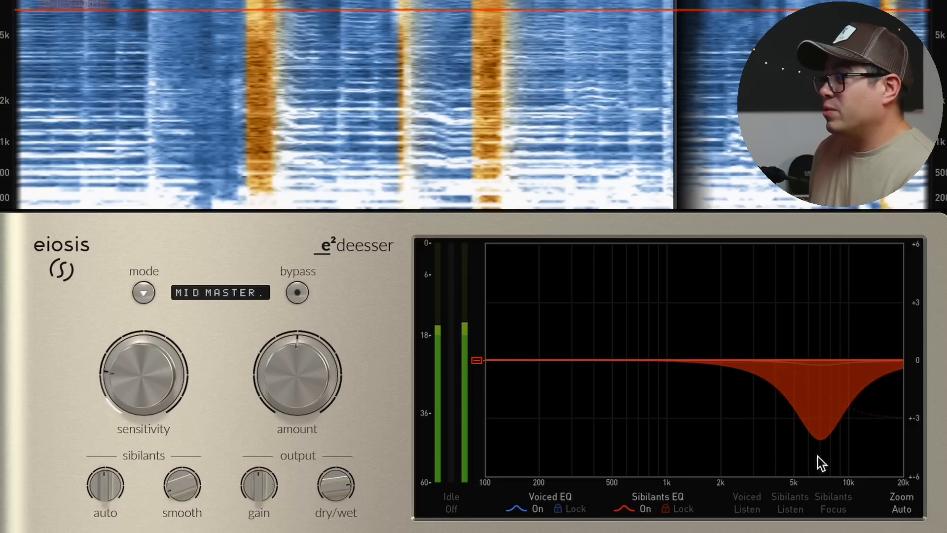
drag(305, 394, 304, 350)
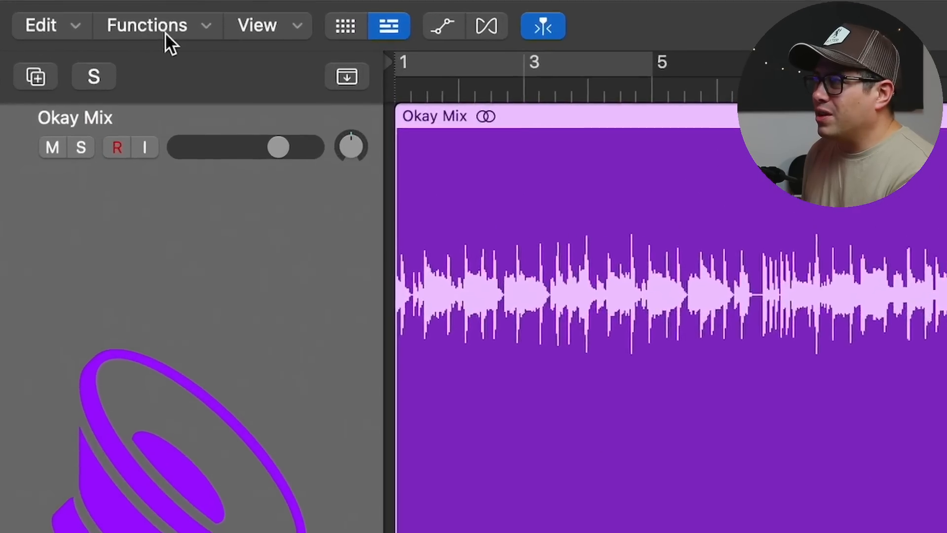
Split the Okay Mix region into Vocals, Drums, Bass and Other stems with Stem Splitter.
click(79, 42)
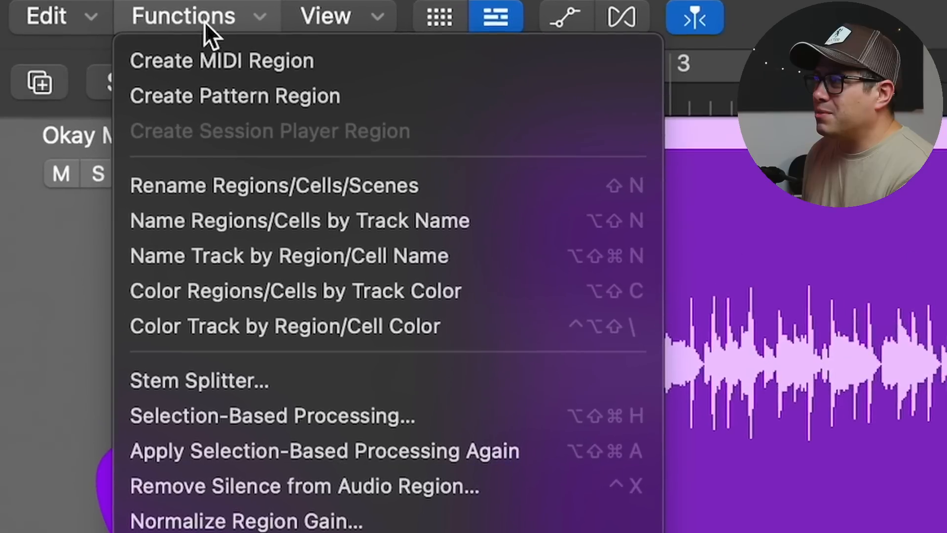
click(194, 377)
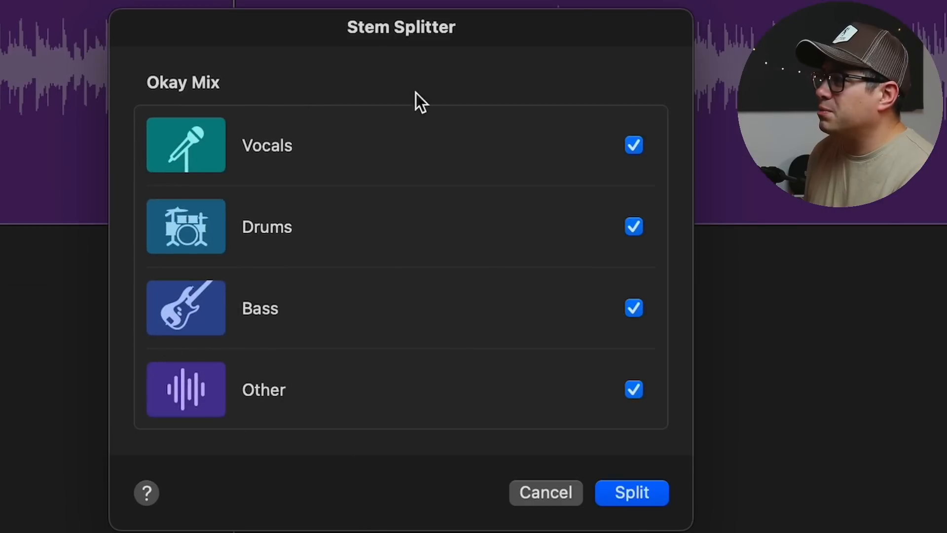
click(641, 487)
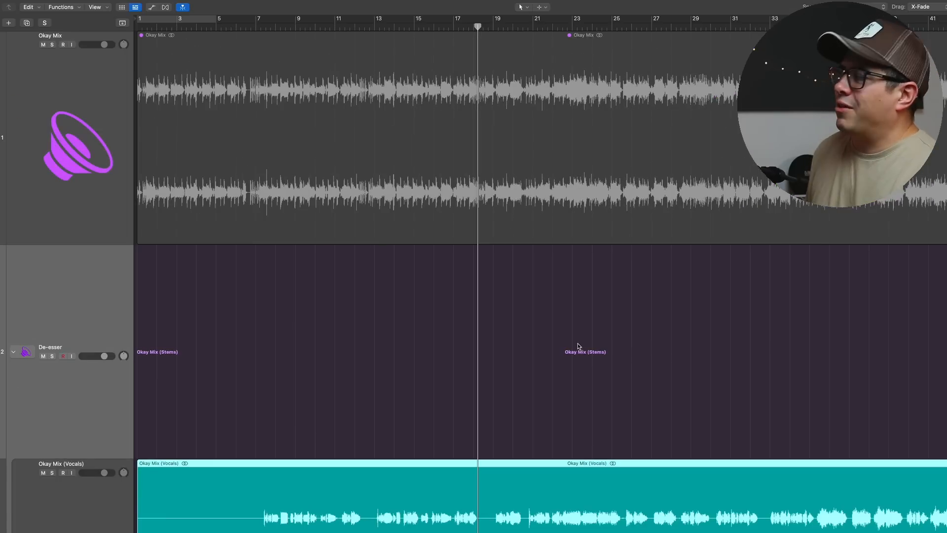
Examine the separated vocals, drums, bass and other stem tracks at a reduced track height.
scroll(578, 345, down, 10)
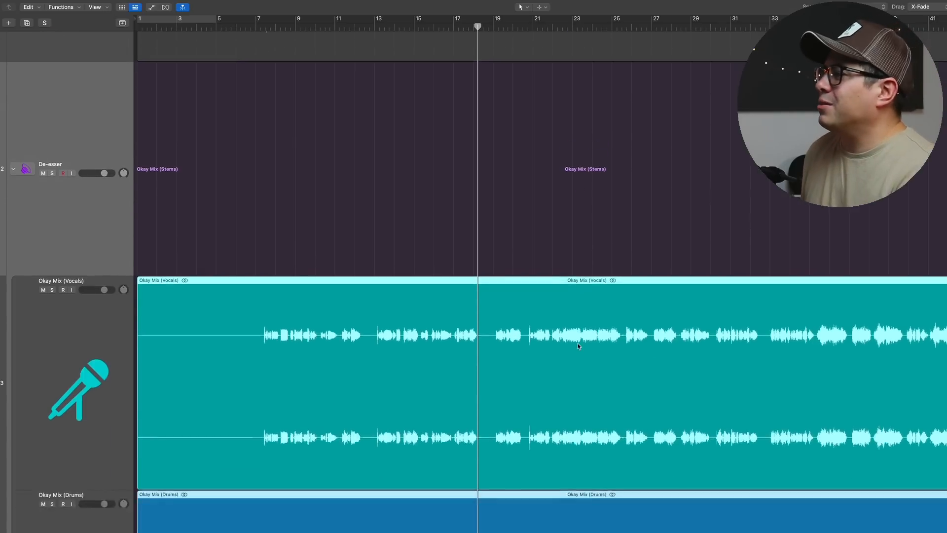
key(super+Up)
key(super+Up)
key(super+Up)
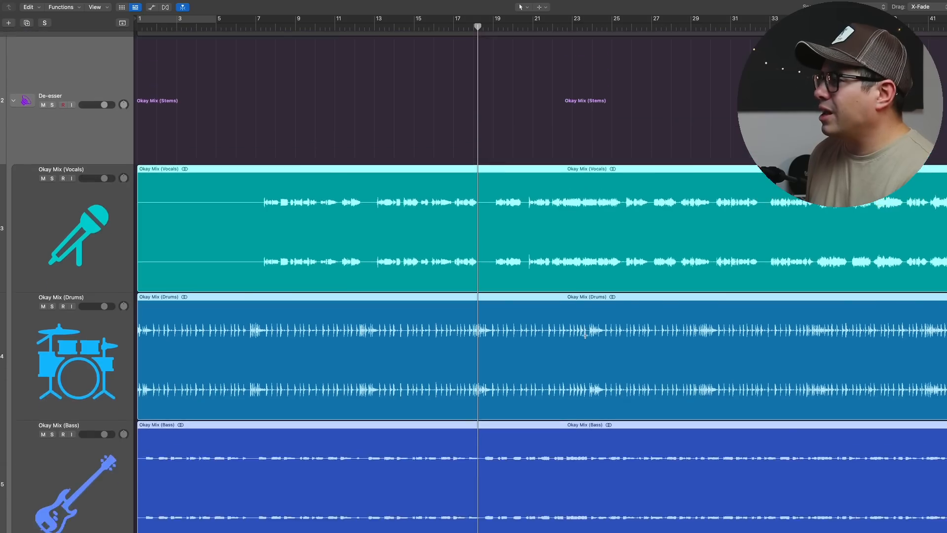
scroll(585, 335, down, 4)
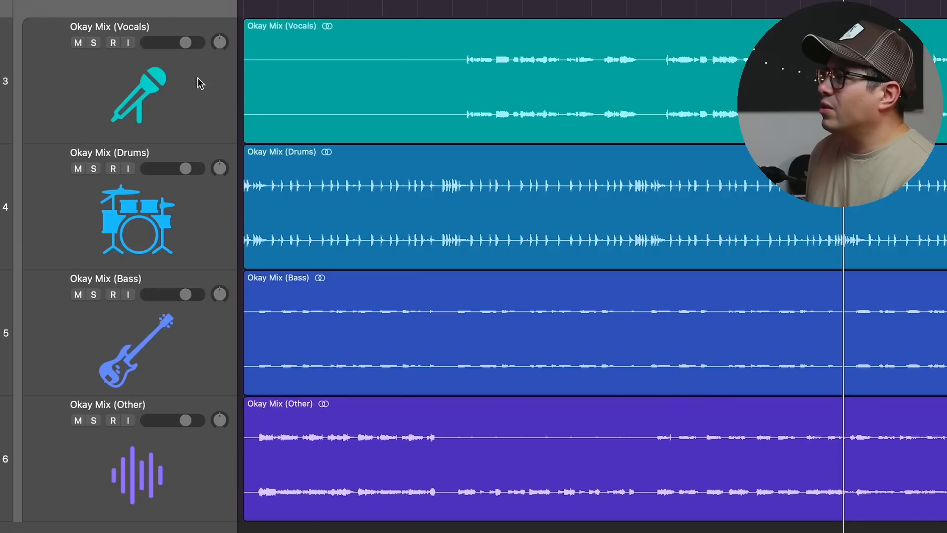
click(94, 289)
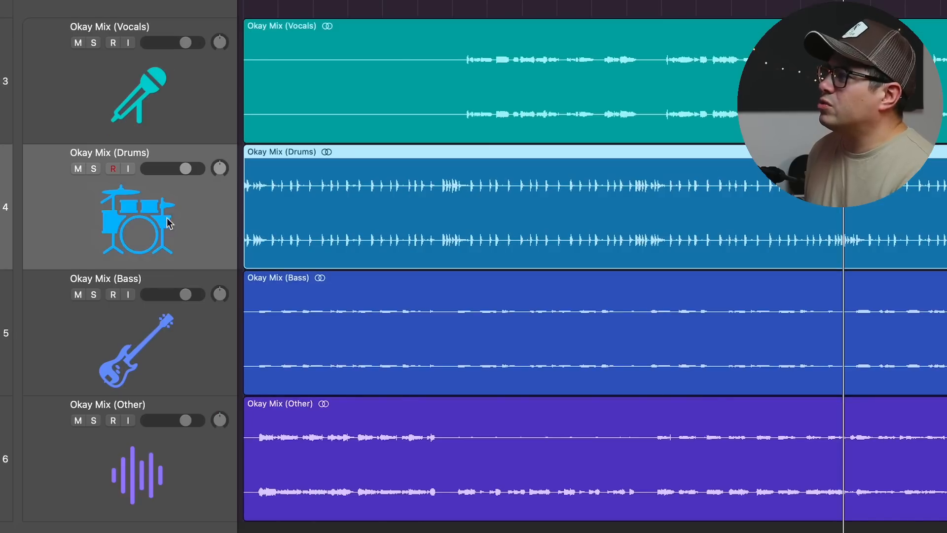
click(168, 330)
click(546, 427)
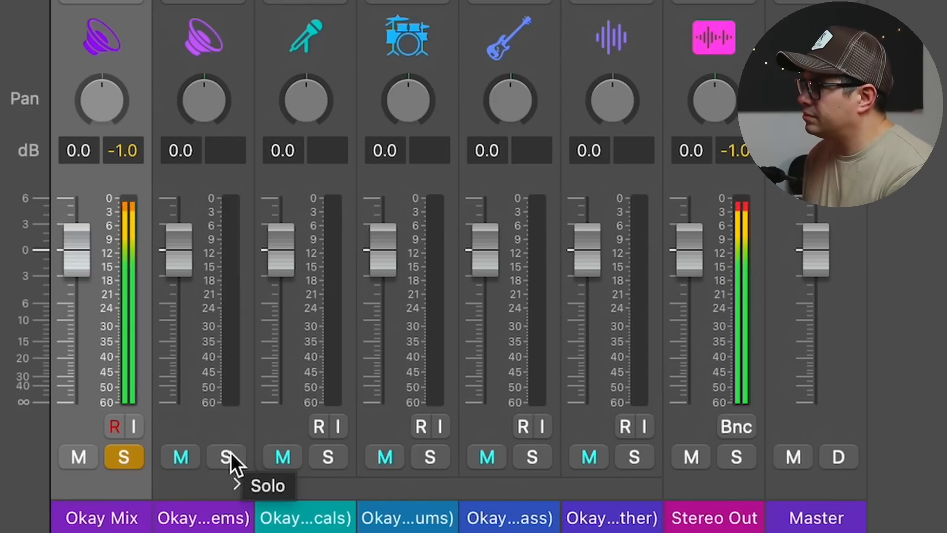
Compare the summed stems with the original Okay Mix during playback by alternately soloing the two channels.
click(230, 452)
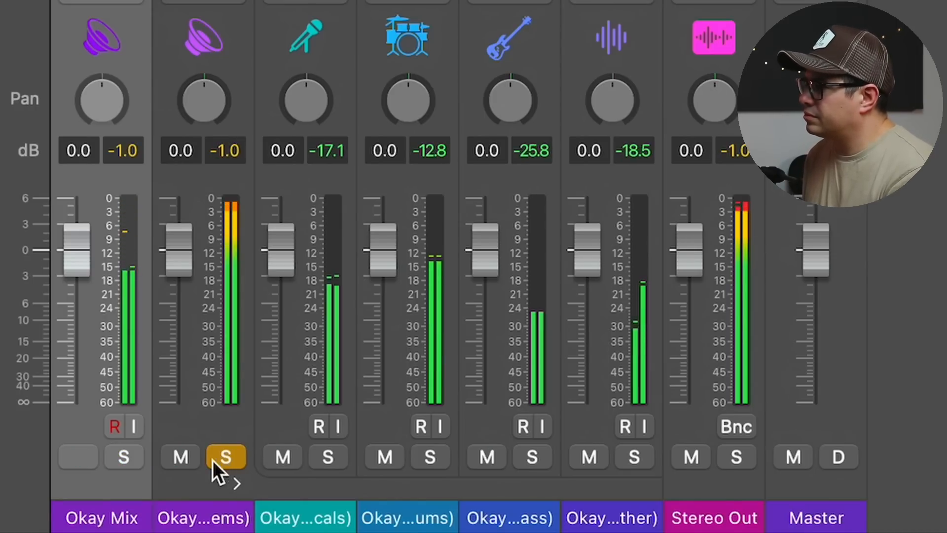
click(126, 455)
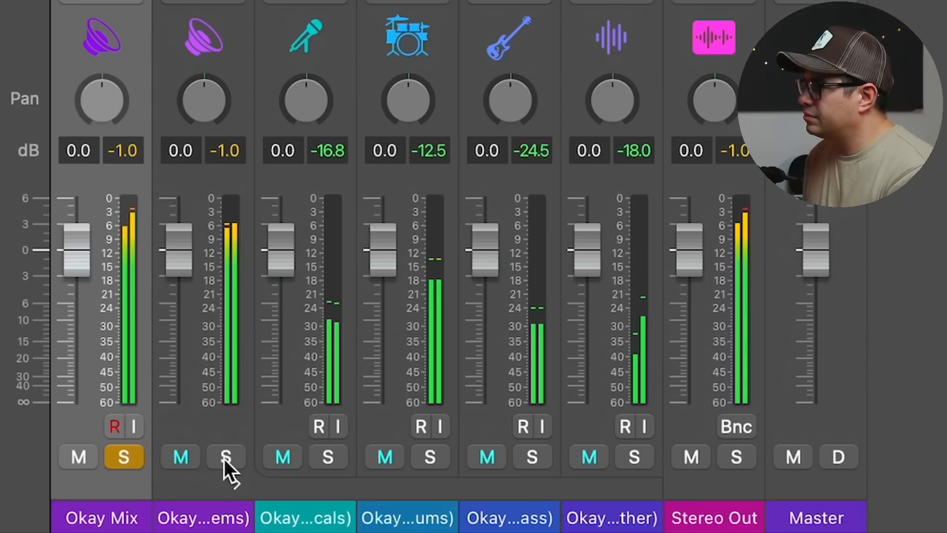
click(227, 456)
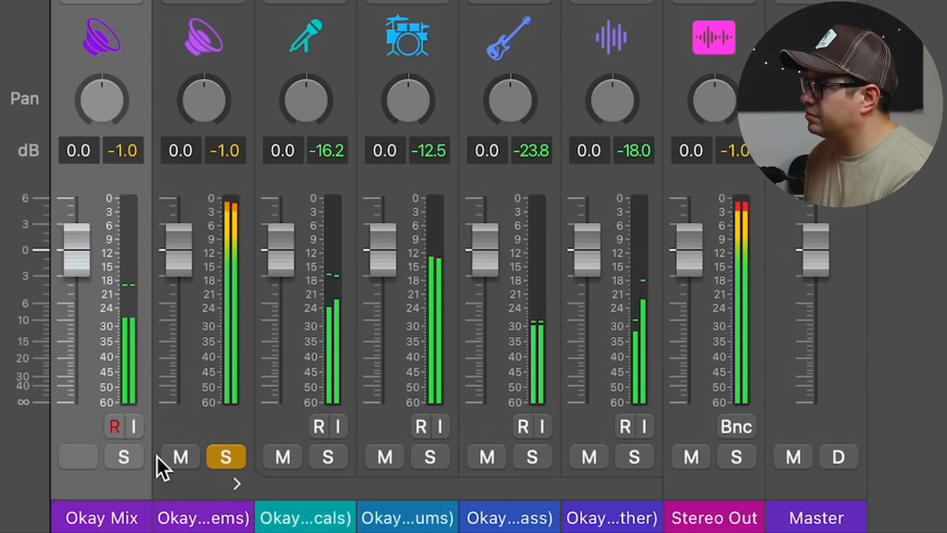
click(136, 455)
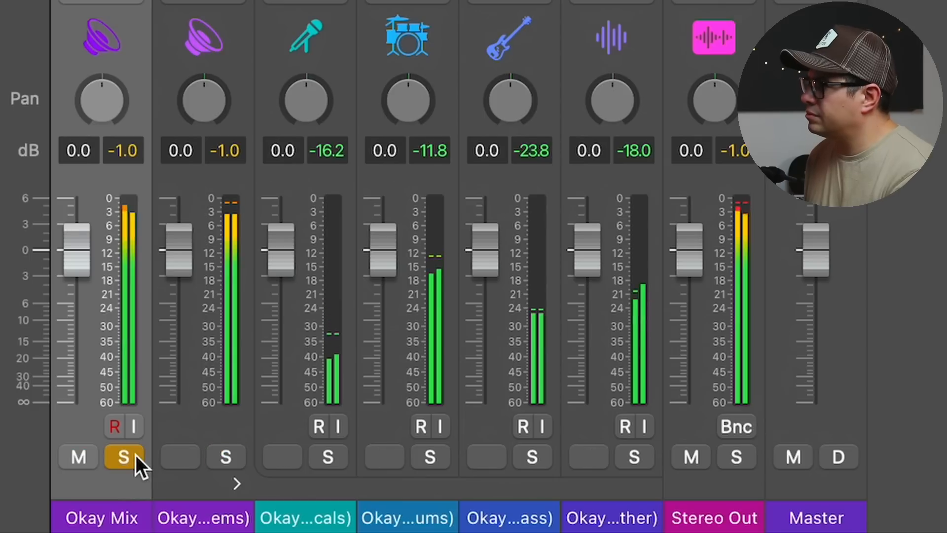
click(227, 454)
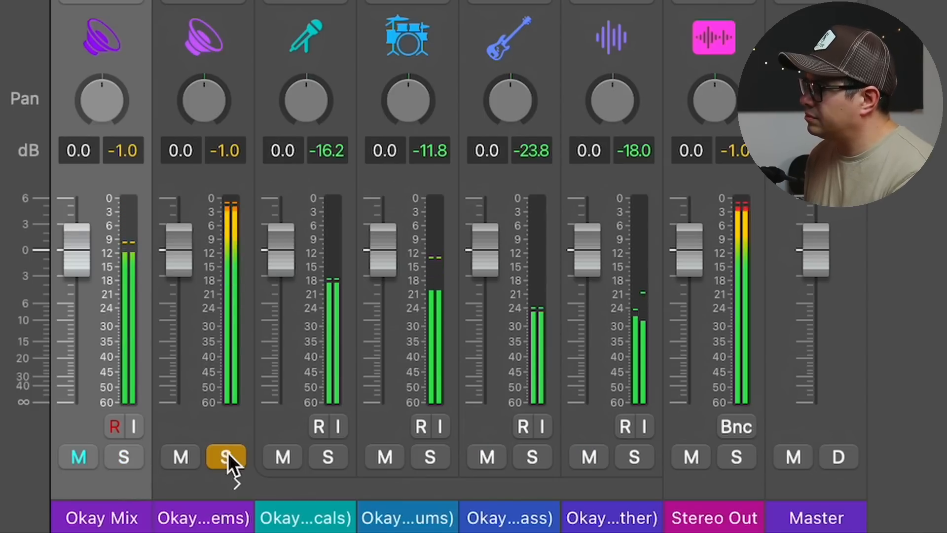
click(132, 454)
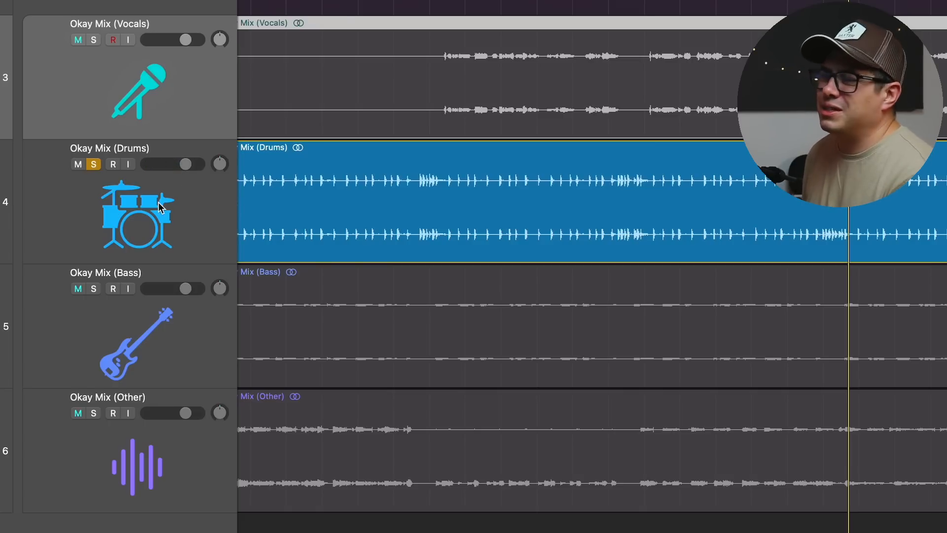
Clear the drums solo and audition the bass, other and vocals stems one at a time in solo.
alt+click(92, 289)
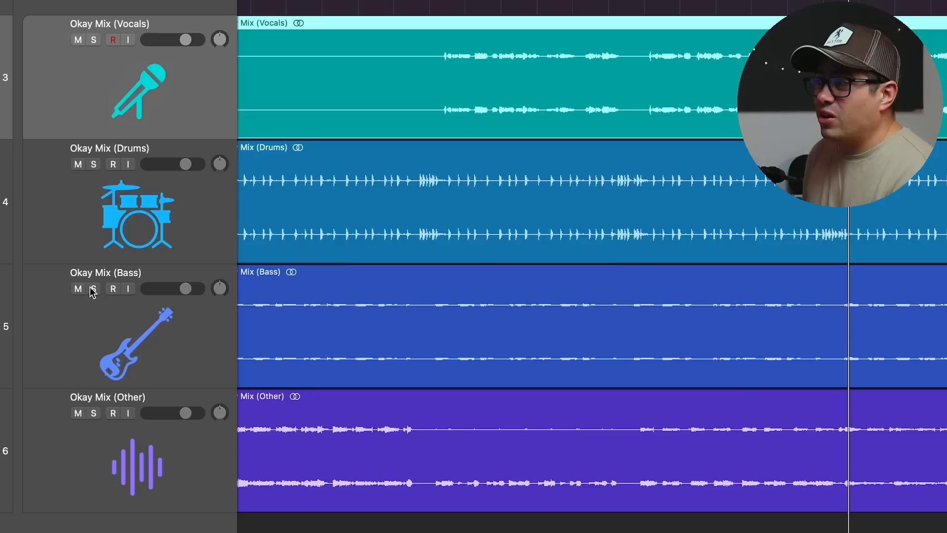
click(93, 288)
key(space)
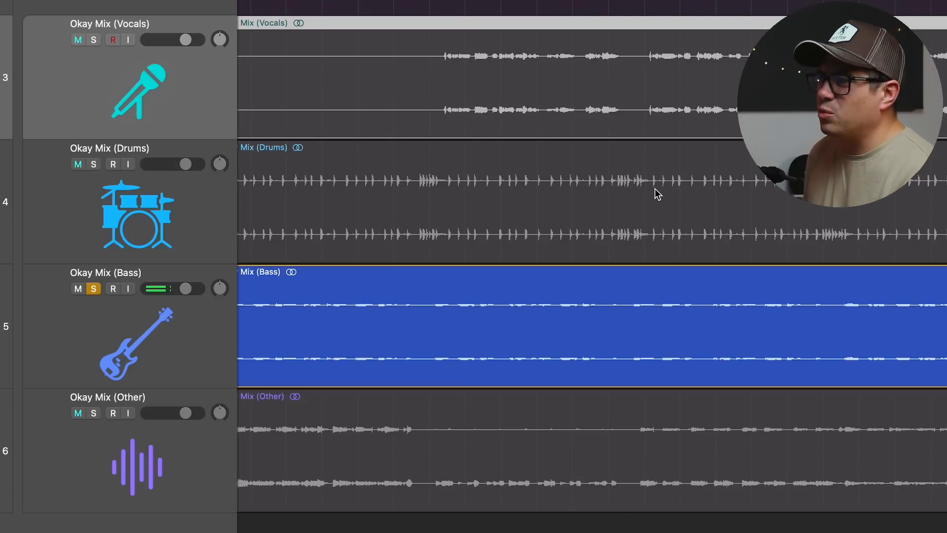
click(96, 414)
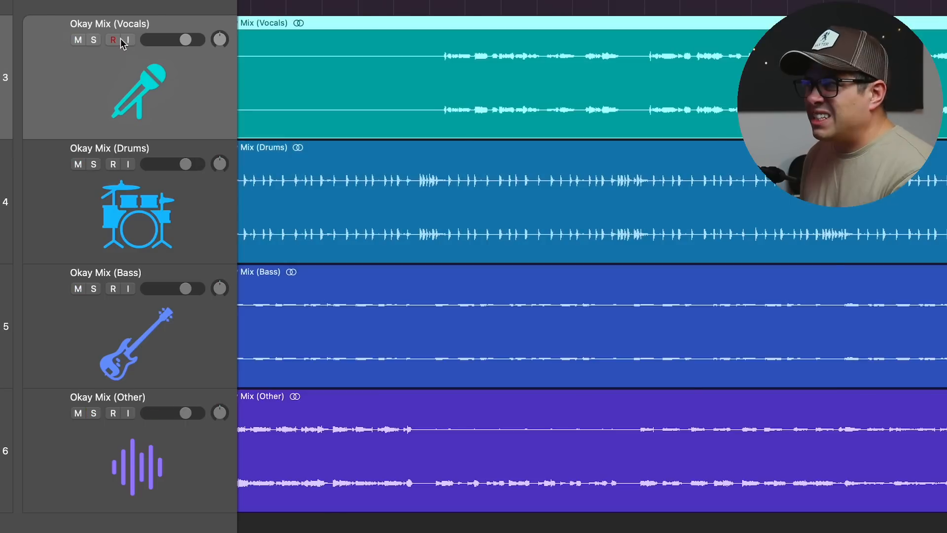
click(94, 41)
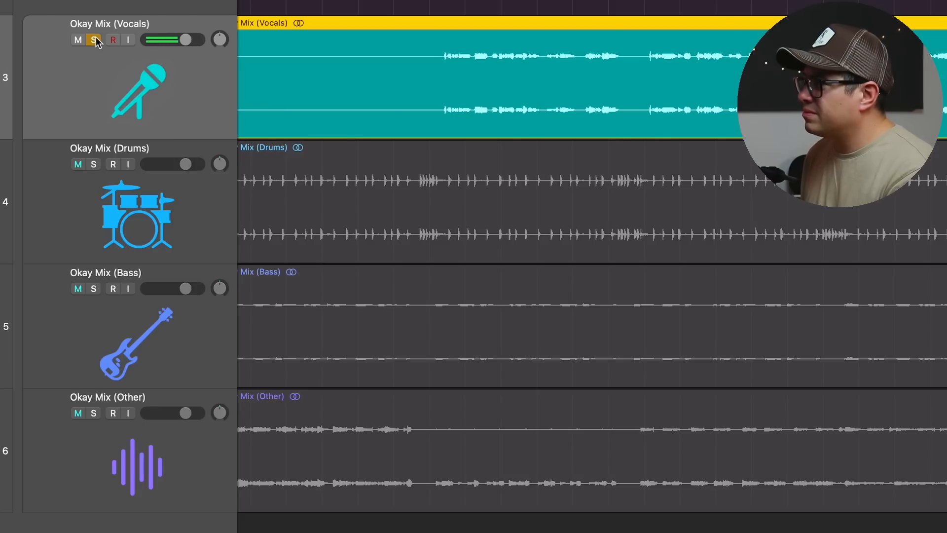
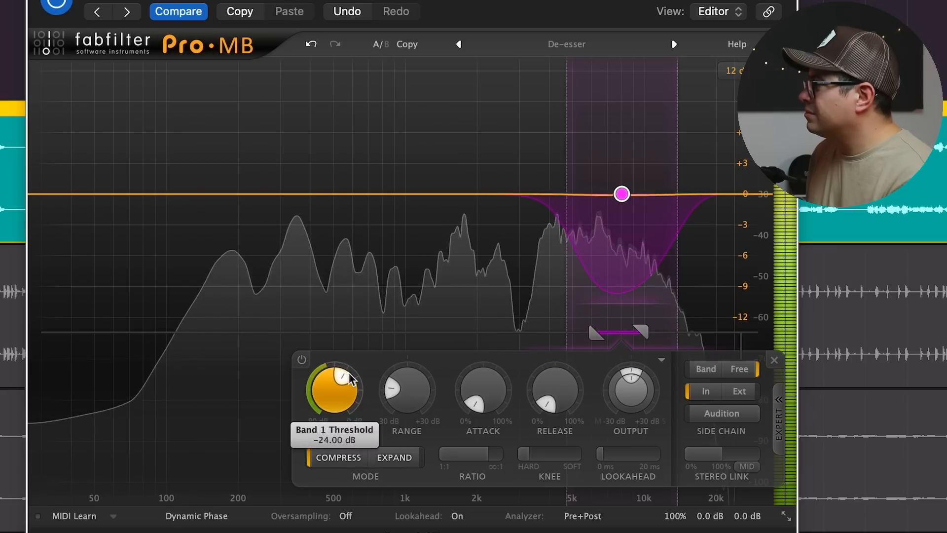
Set the vocal stem's Pro-MB de-esser threshold to -23.17 dB and range to -9.24 dB, and widen its band down to about 4262 Hz and further upward.
drag(347, 377, 349, 378)
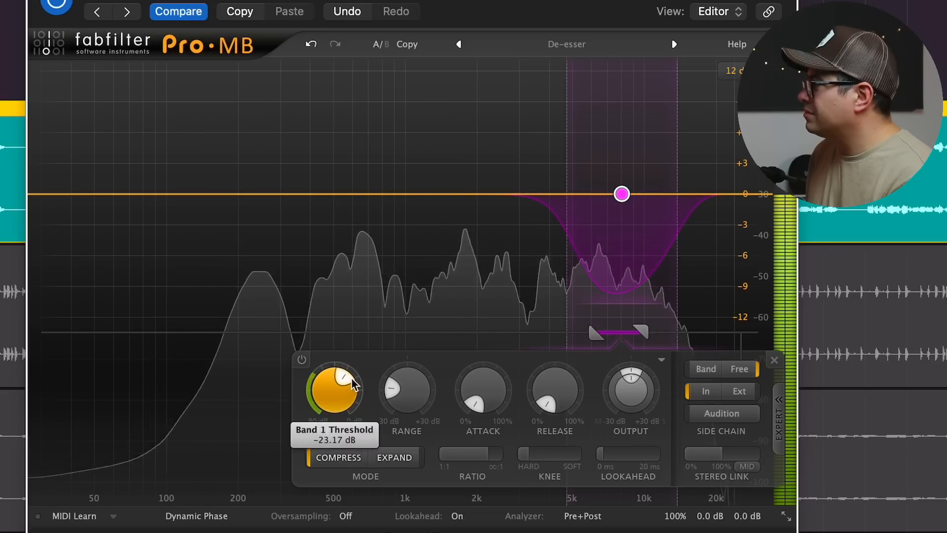
drag(570, 136, 563, 137)
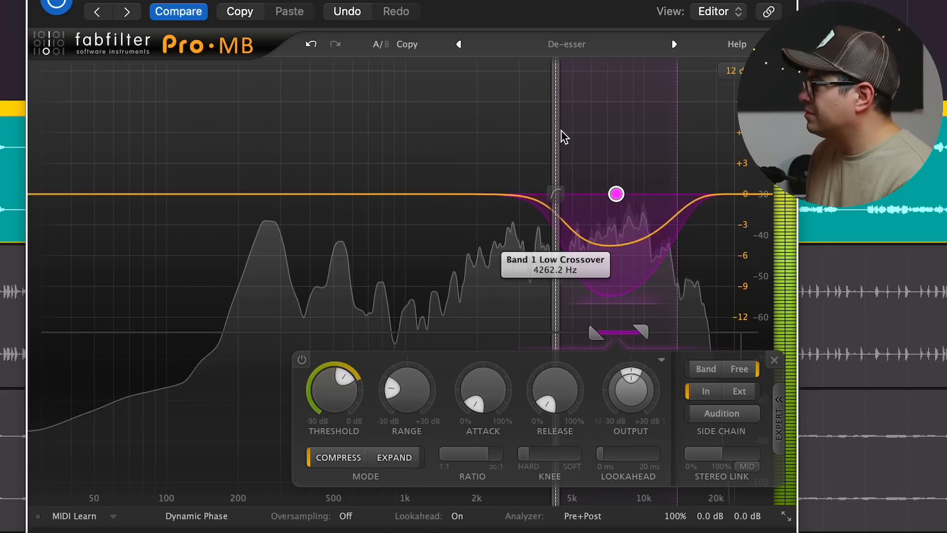
drag(678, 144, 683, 144)
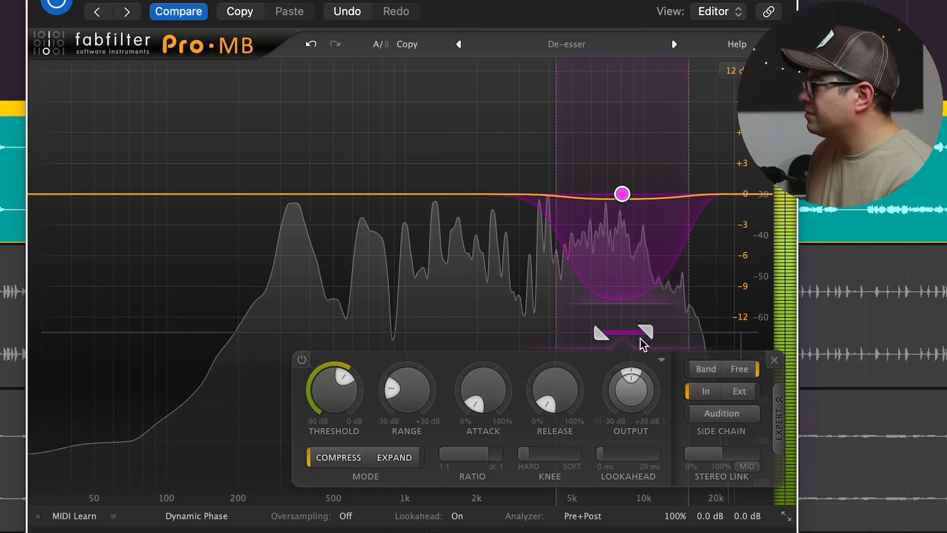
scroll(391, 387, up, 3)
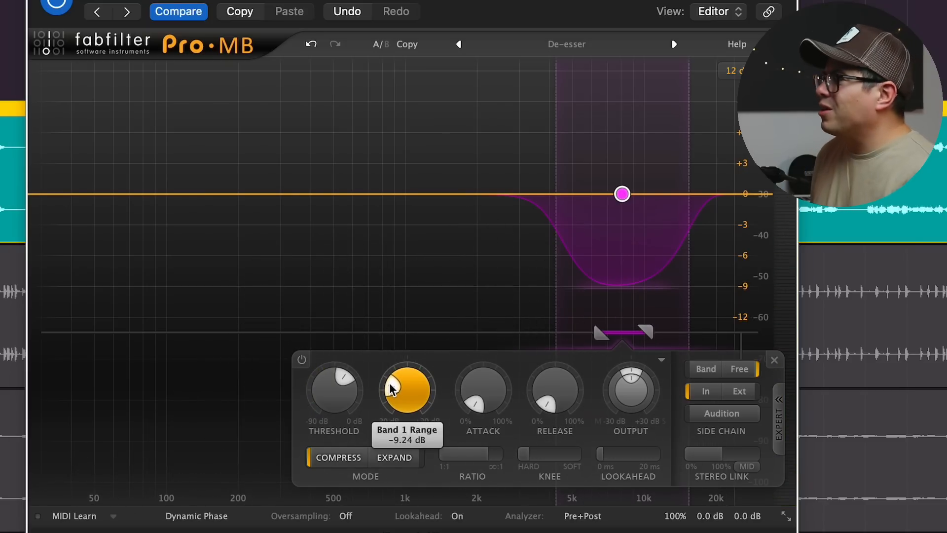
Clear the vocals solo and toggle the de-esser's bypass to compare its effect with all stems playing.
key(s)
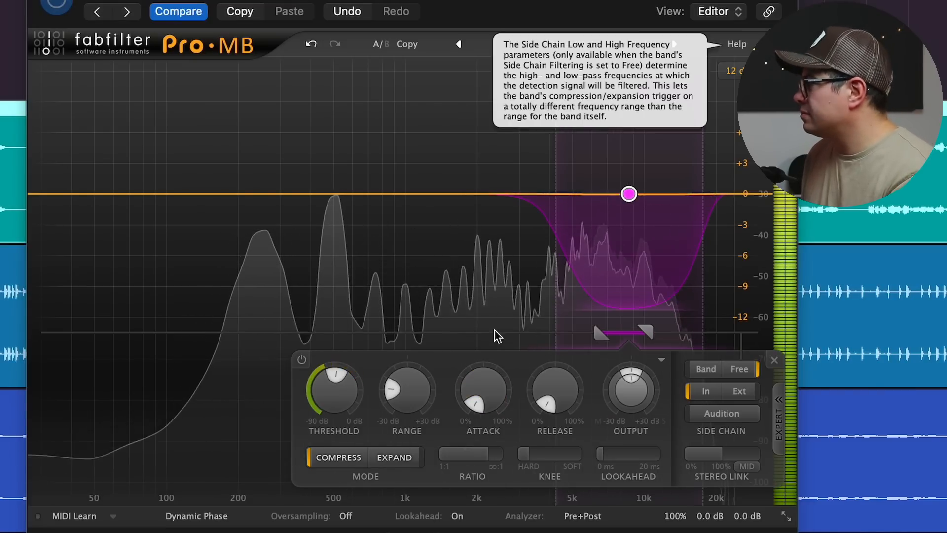
click(57, 3)
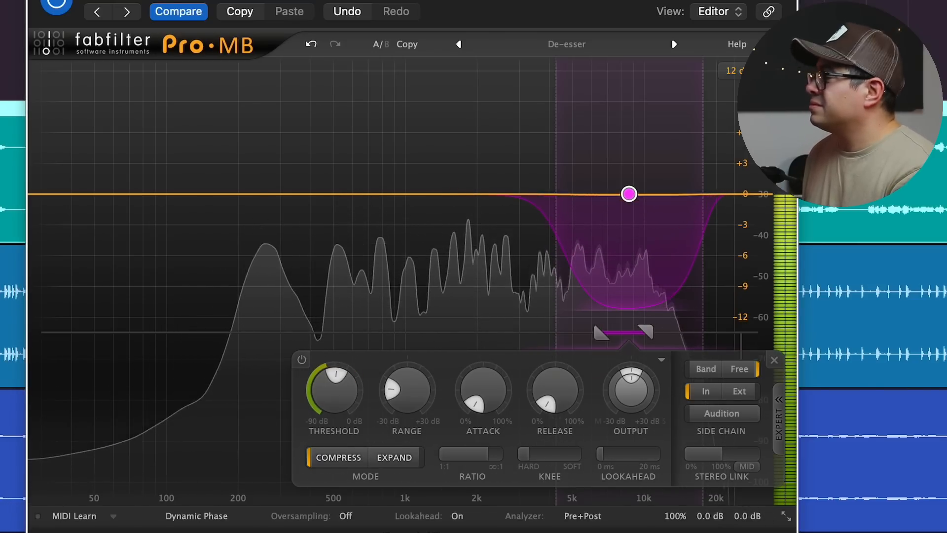
key(space)
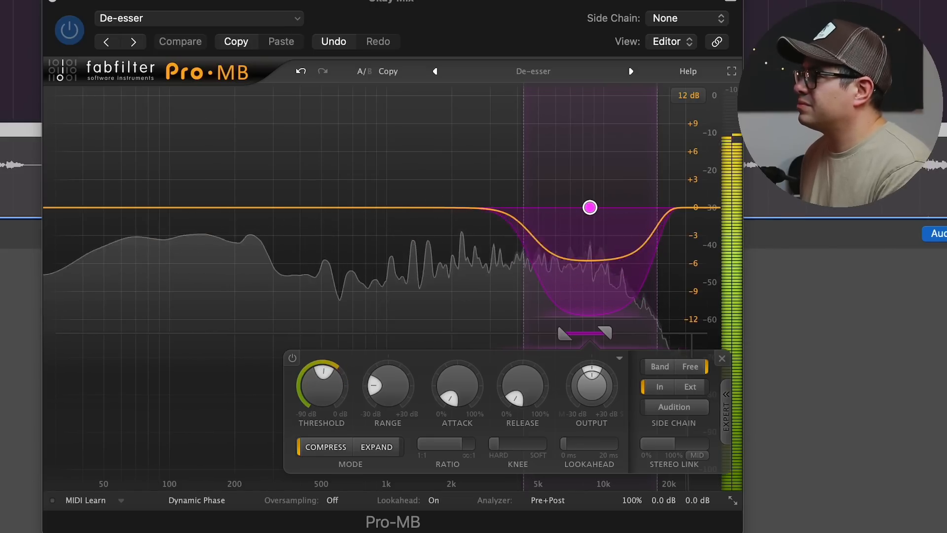
Bypass and re-enable Pro-MB's processing on the Okay Mix track during playback to compare the de-essing.
mouse_move(622, 501)
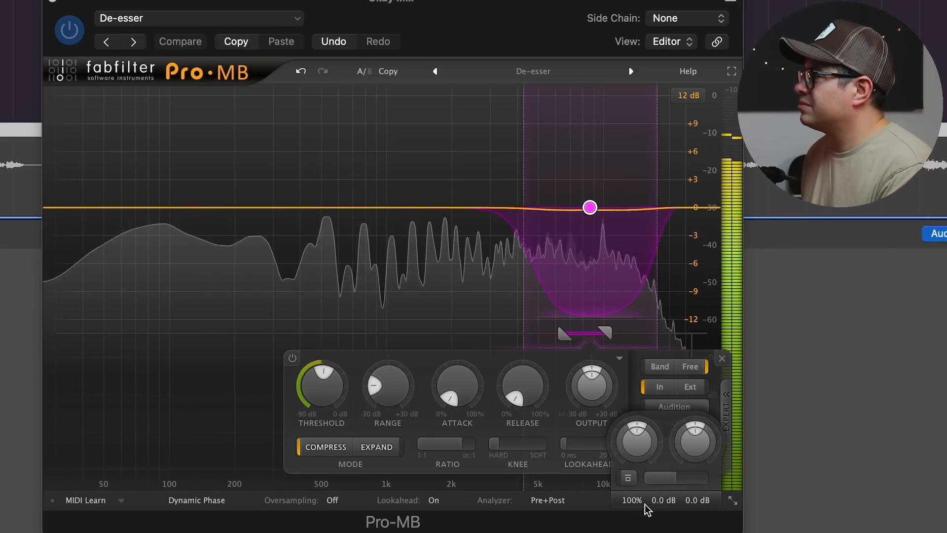
click(627, 478)
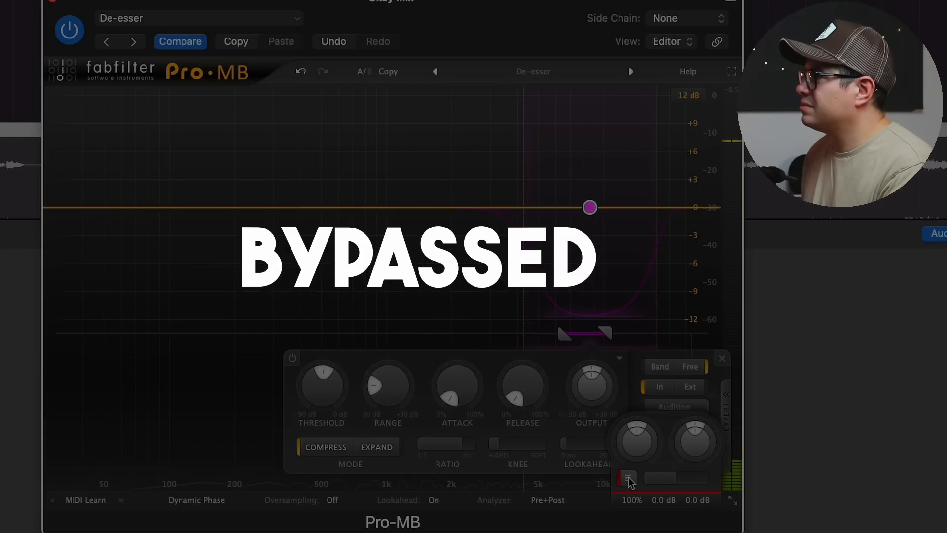
click(627, 478)
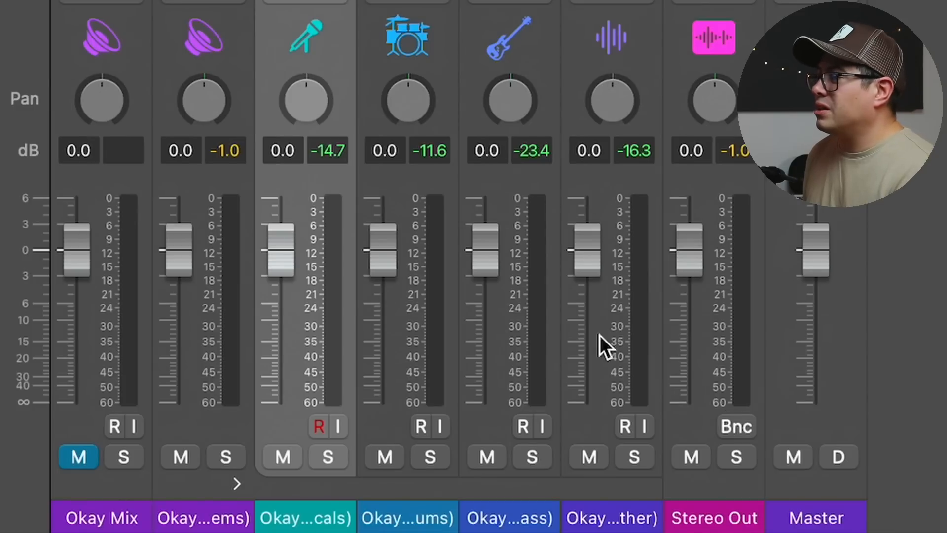
Rebalance the stem faders to -0.5 dB vocals, -1.1 dB drums, 0.9 dB bass and 0.6 dB other, and play the blend.
drag(379, 248, 380, 265)
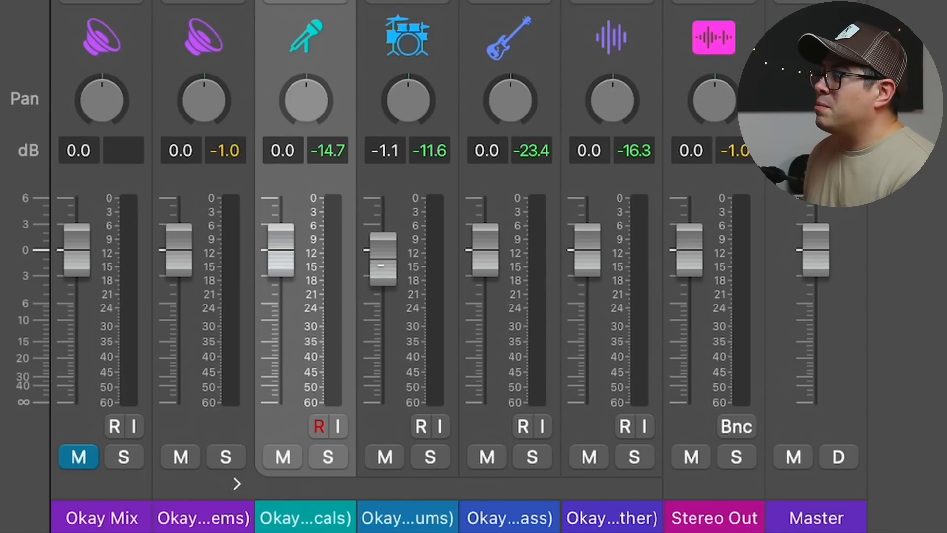
drag(476, 248, 476, 234)
drag(599, 248, 600, 243)
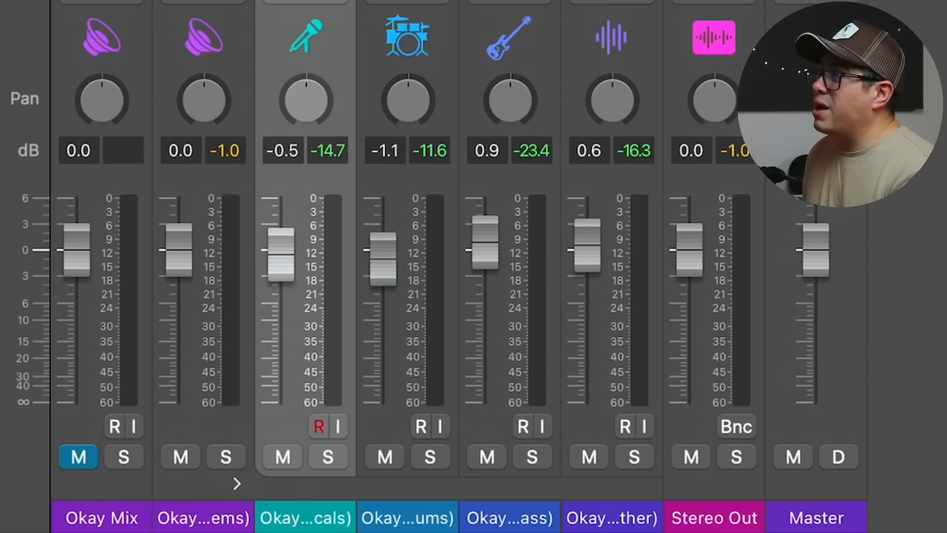
key(space)
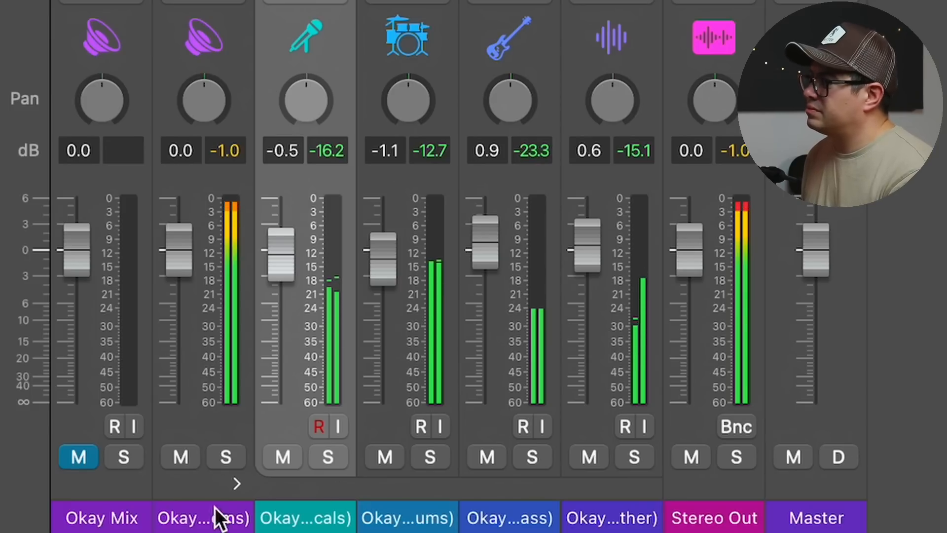
Toggle solo on the original Okay Mix channel during playback to compare it with the rebalanced stems.
click(123, 456)
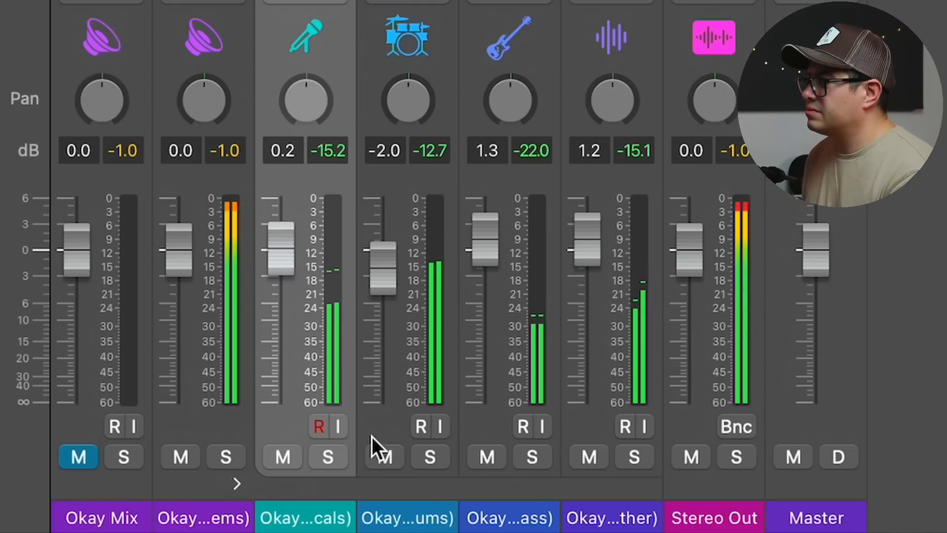
click(136, 451)
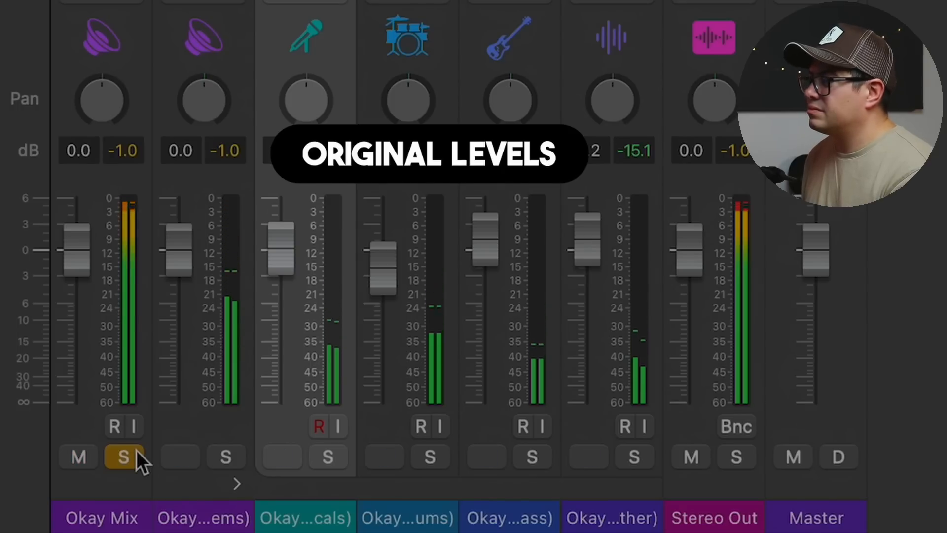
click(128, 452)
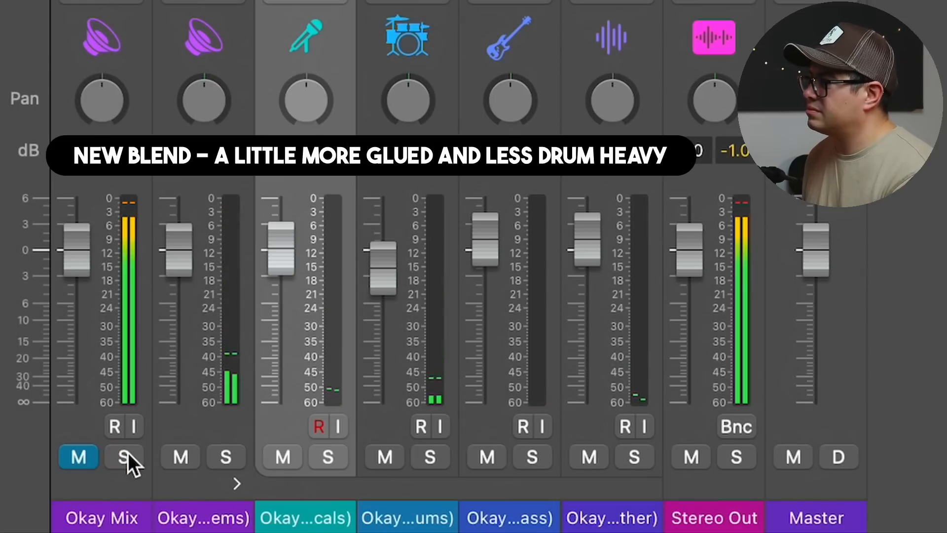